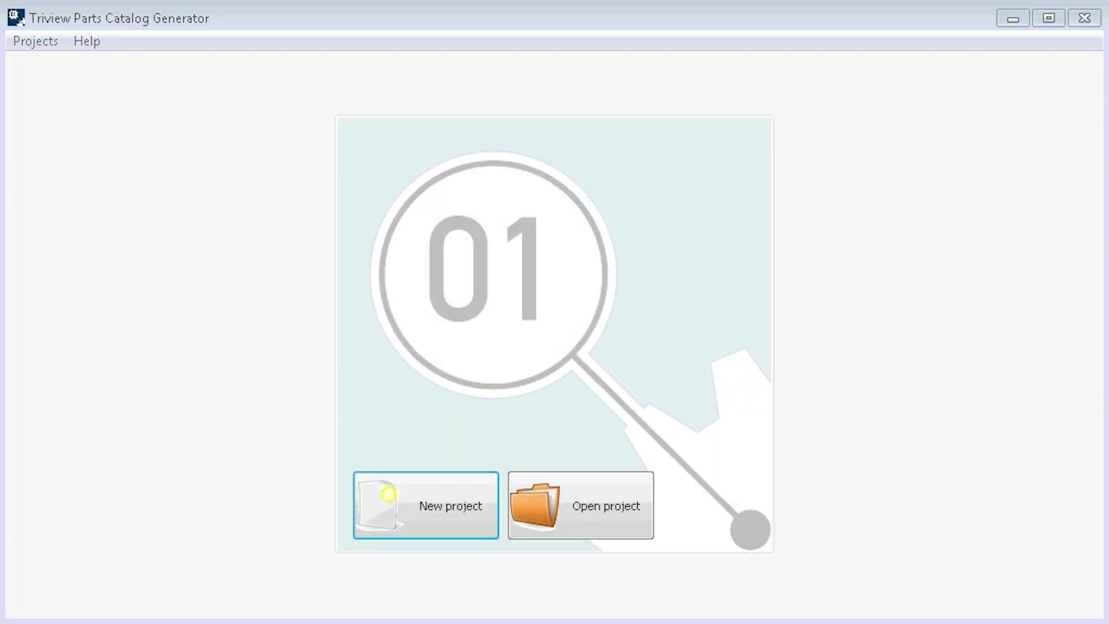
Create a new catalog project named 'Demo' in place of the default name
left_click(458, 512)
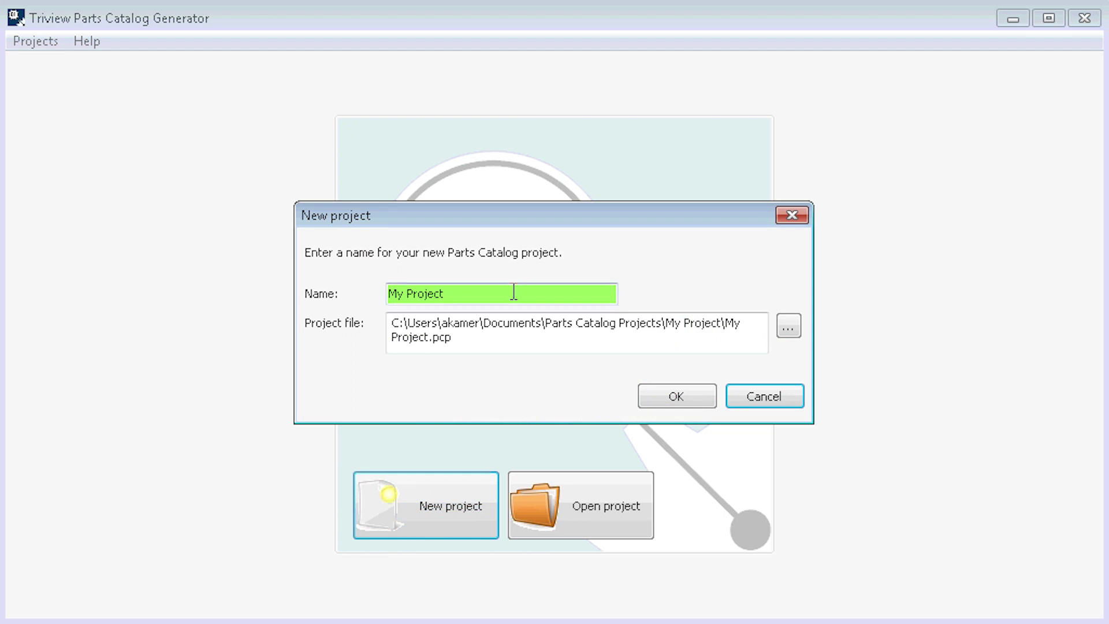
left_click_drag(514, 293, 323, 288)
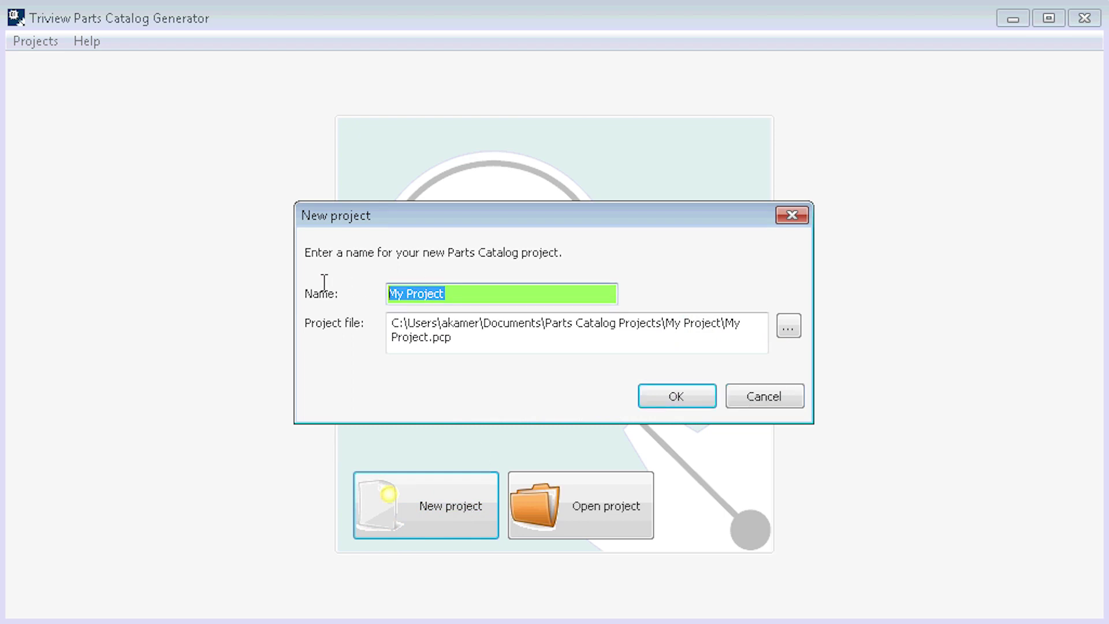
type("Dem")
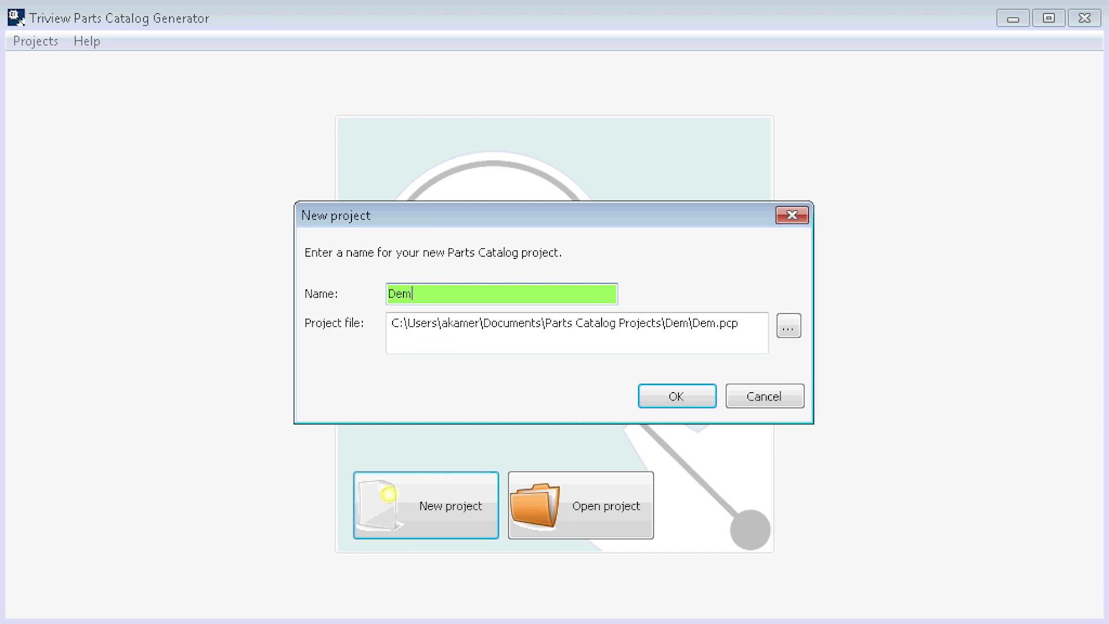
type("o")
left_click(706, 400)
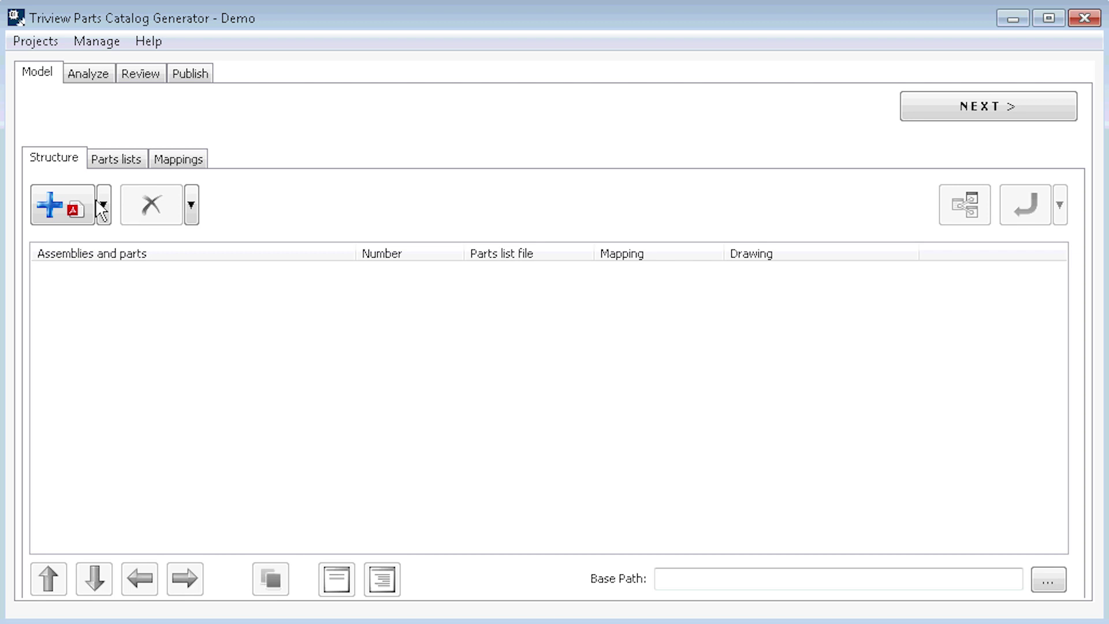
Add the Steer mechanism assembly using the drawing Steer mechanism.pdf
left_click(103, 206)
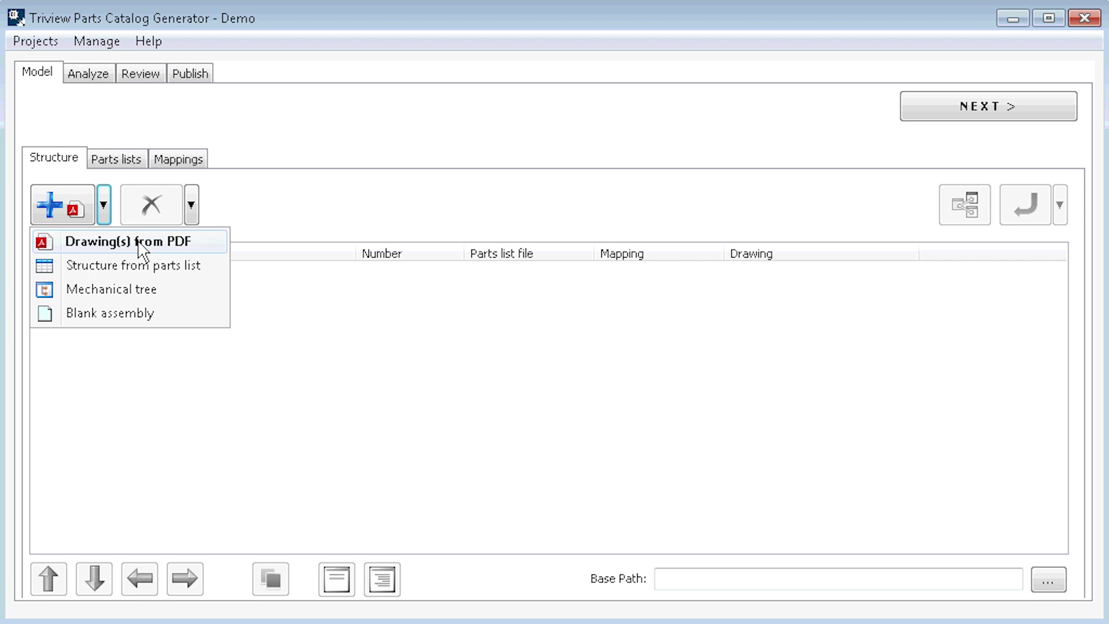
left_click(142, 251)
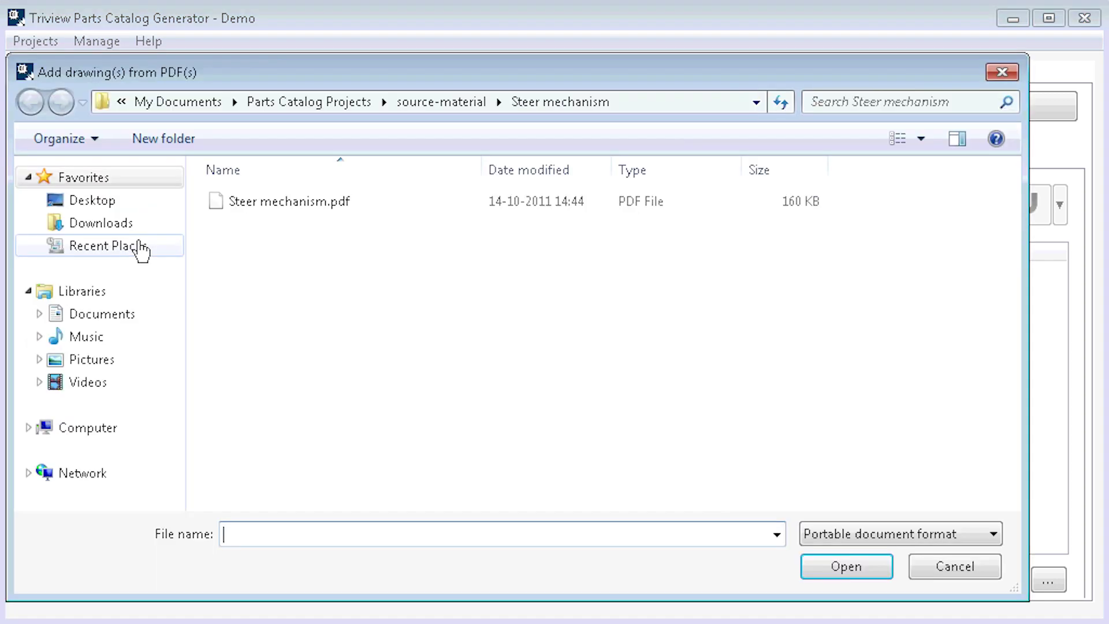
left_click(286, 209)
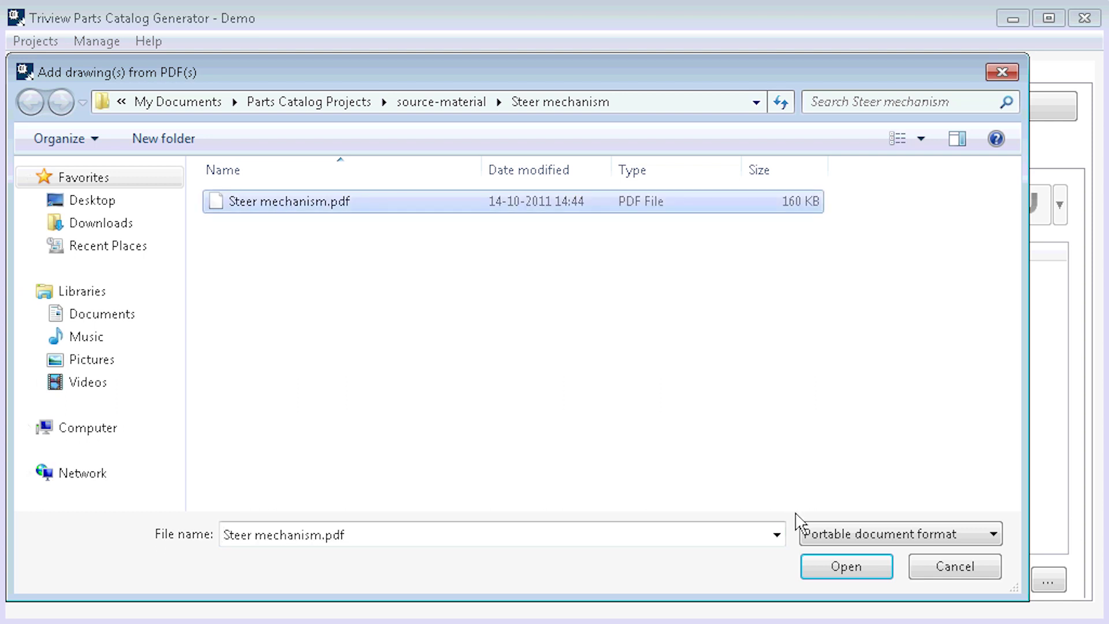
left_click(829, 570)
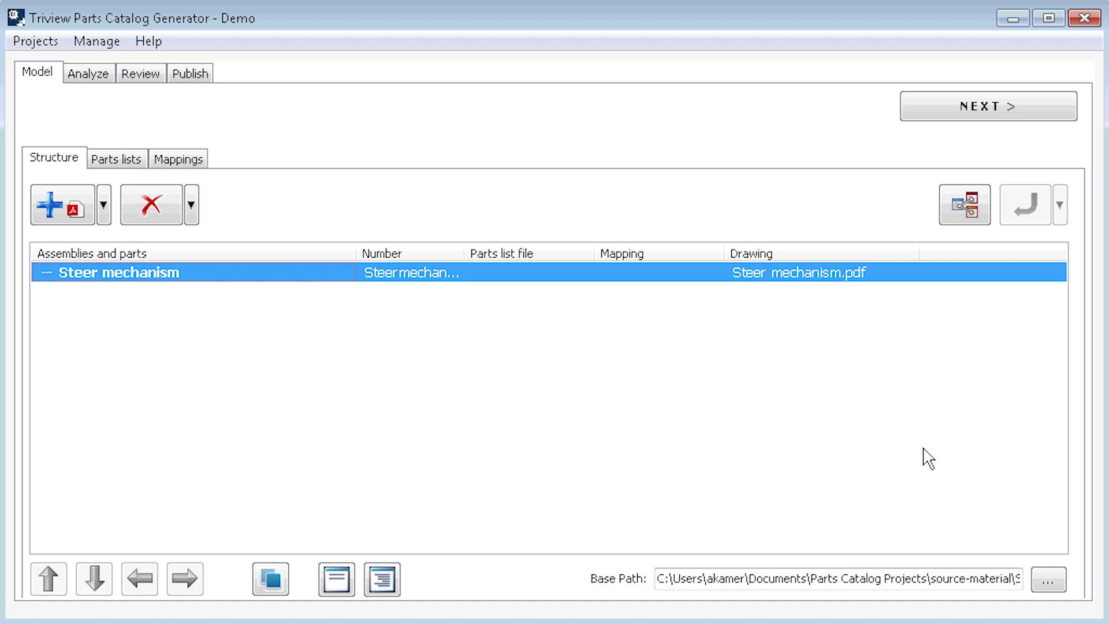
Import Steer mechanism Parts List.xlsx as Part list 1 and select it for the assembly
left_click(991, 217)
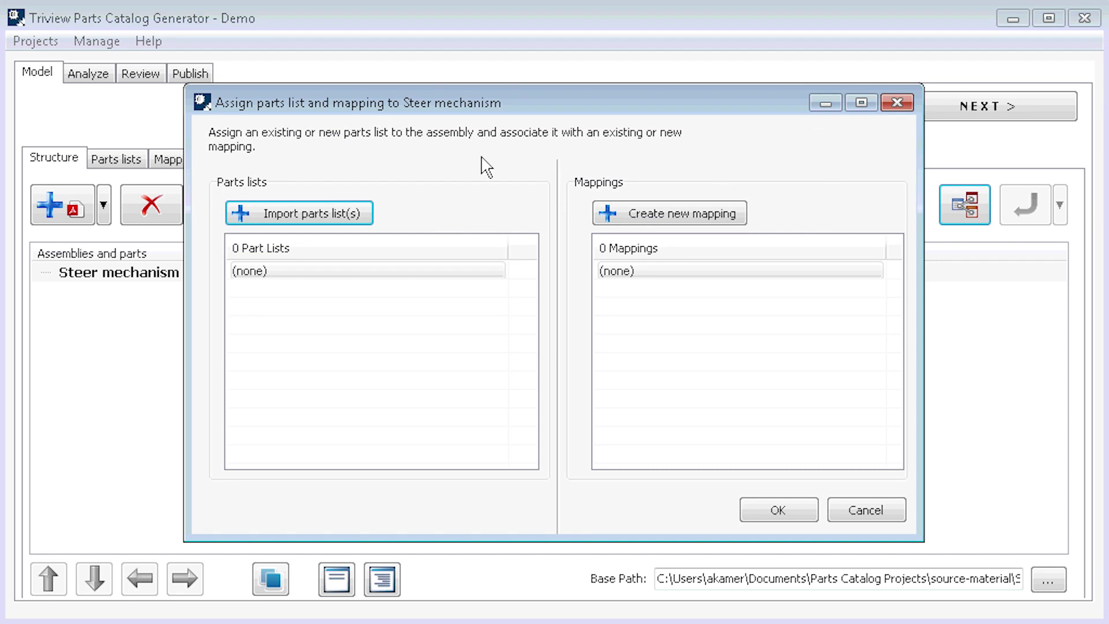
left_click(319, 217)
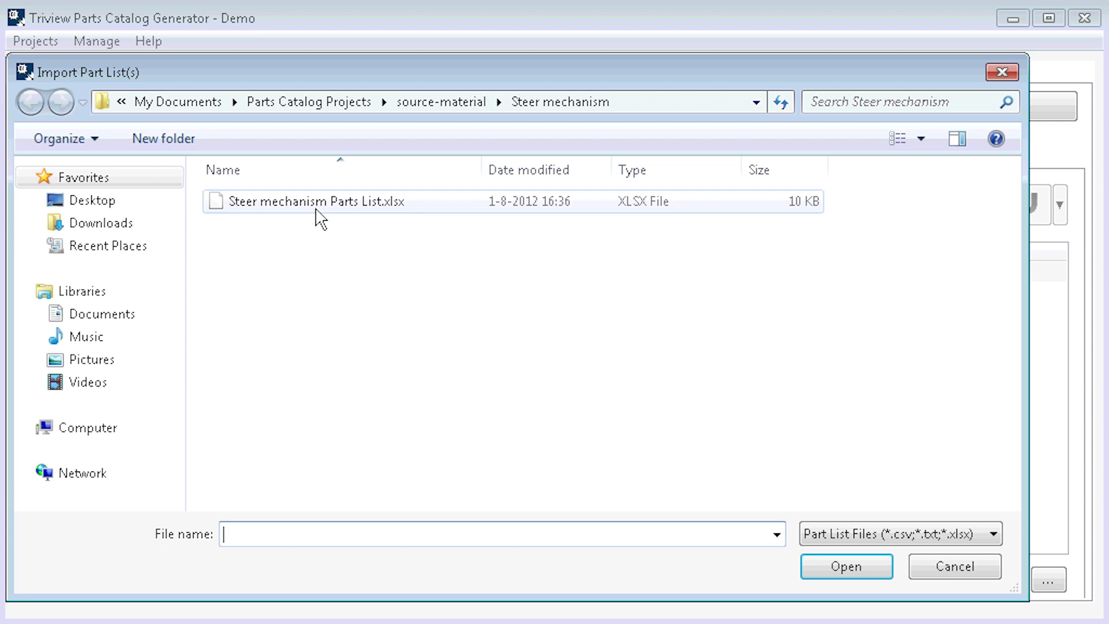
left_click(317, 208)
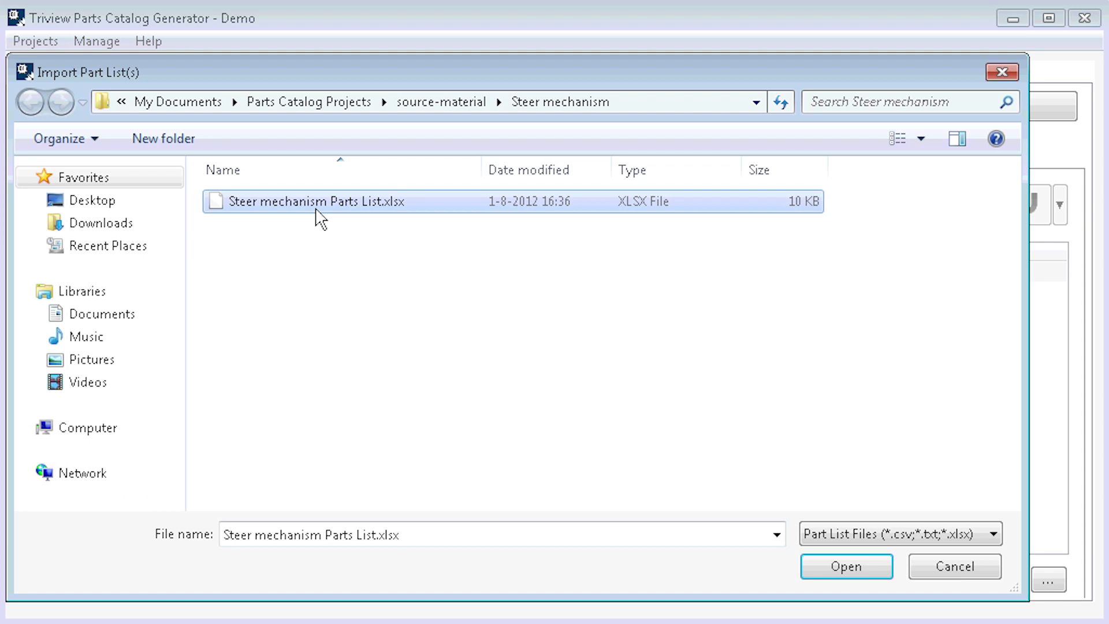
left_click(879, 571)
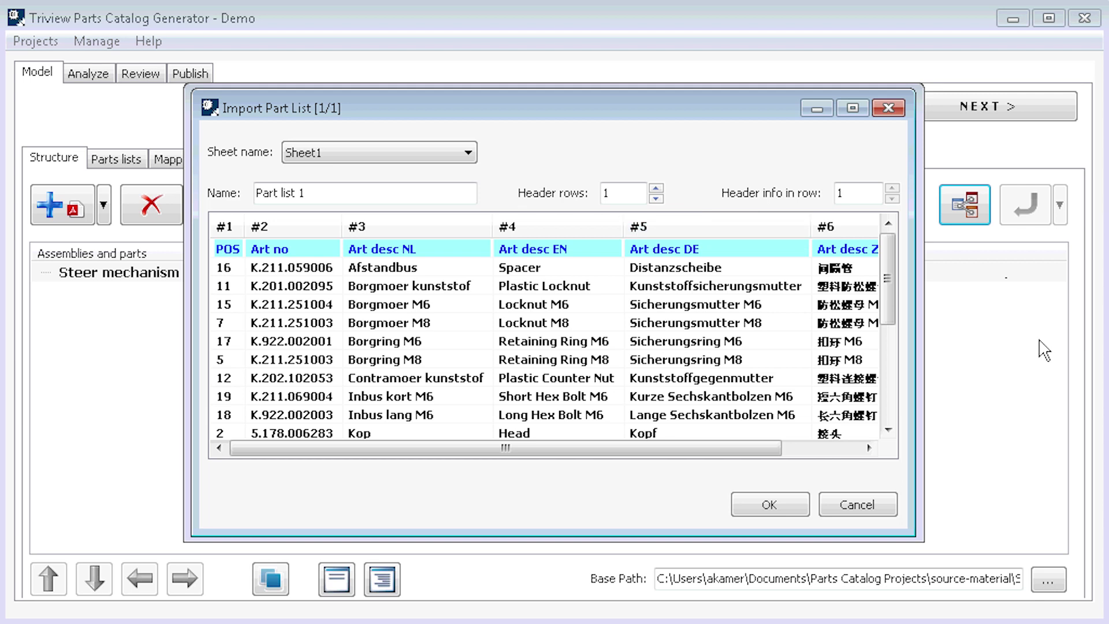
left_click(770, 505)
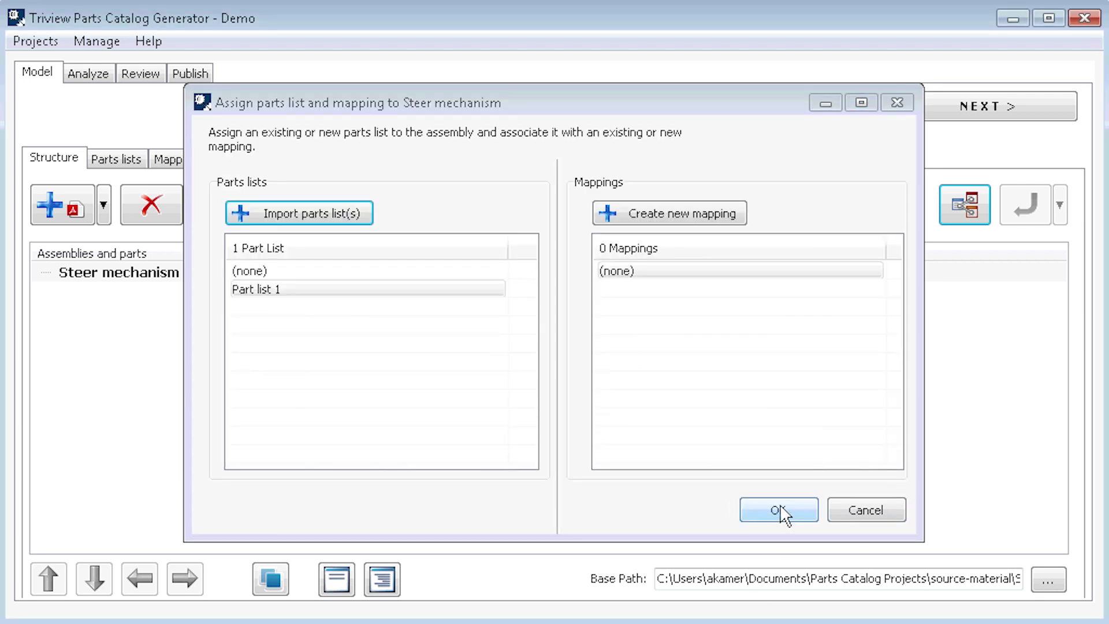
left_click(441, 302)
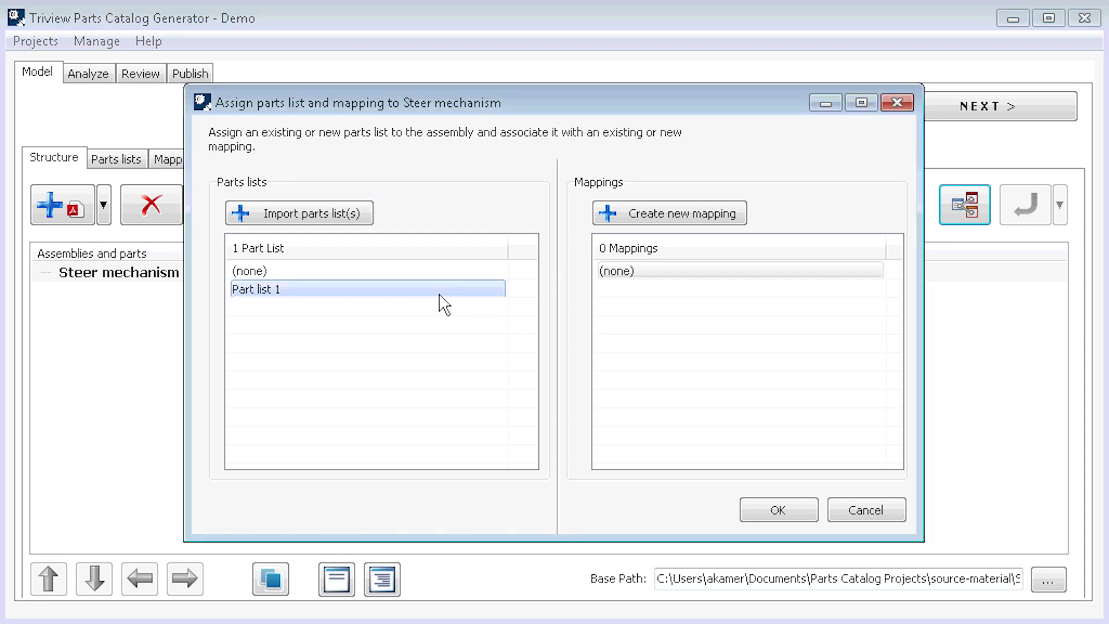
left_click(441, 302)
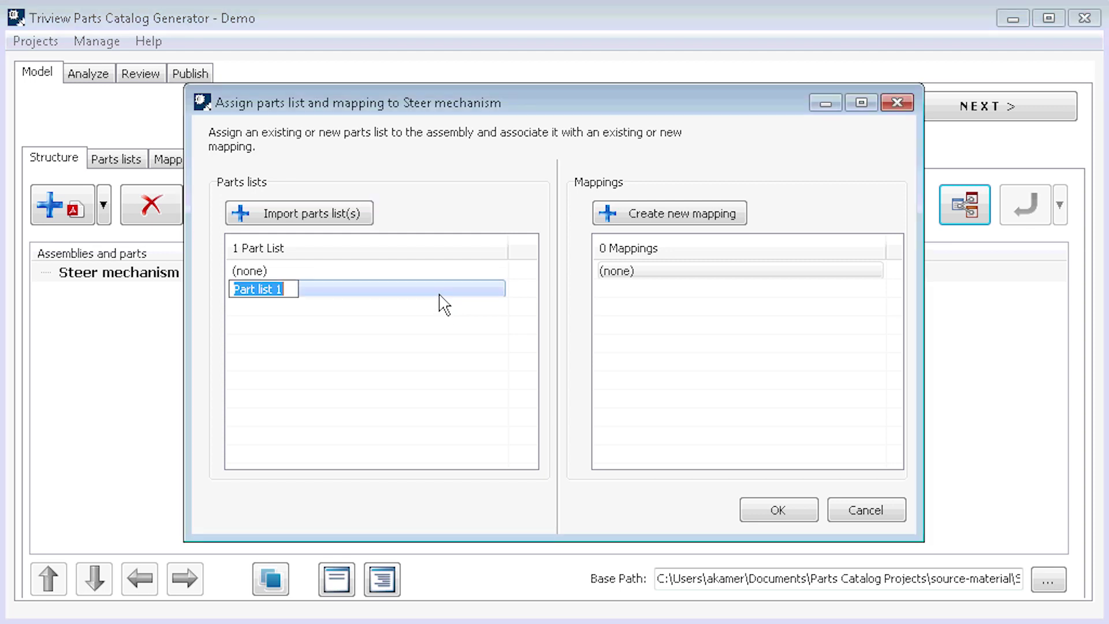
Create Mapping 1 and have its Quantity field use the Amount column
left_click(730, 224)
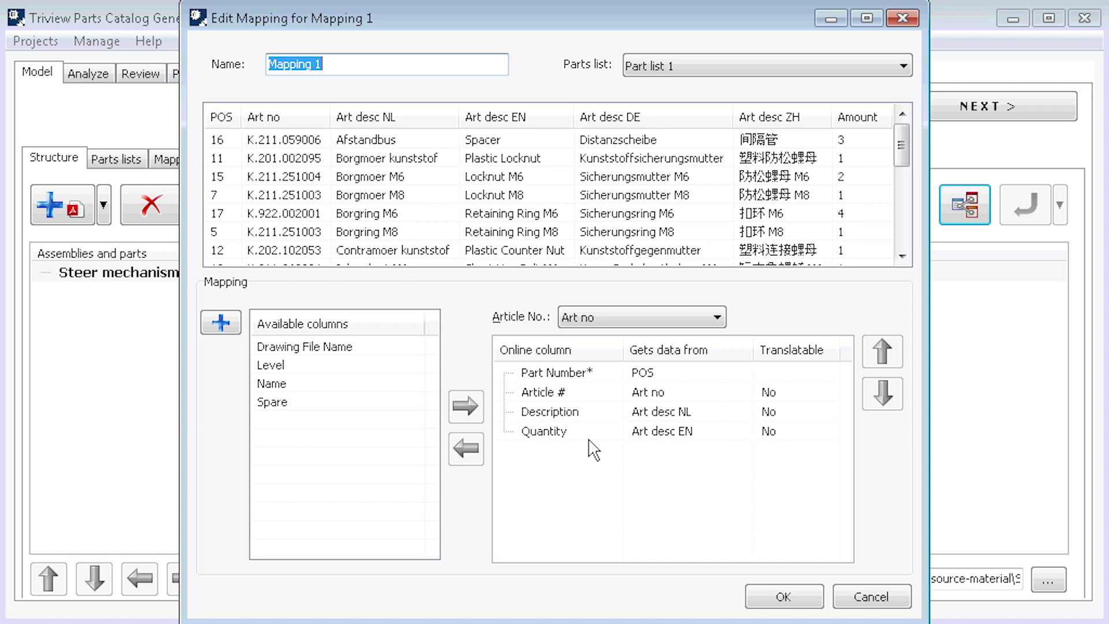
left_click(592, 433)
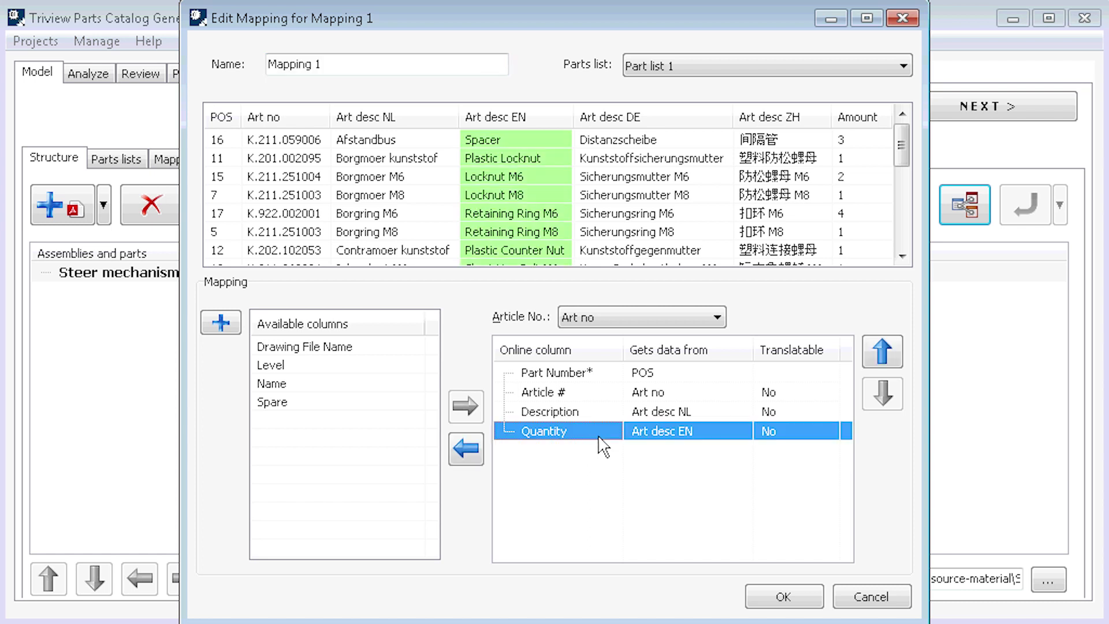
left_click(729, 430)
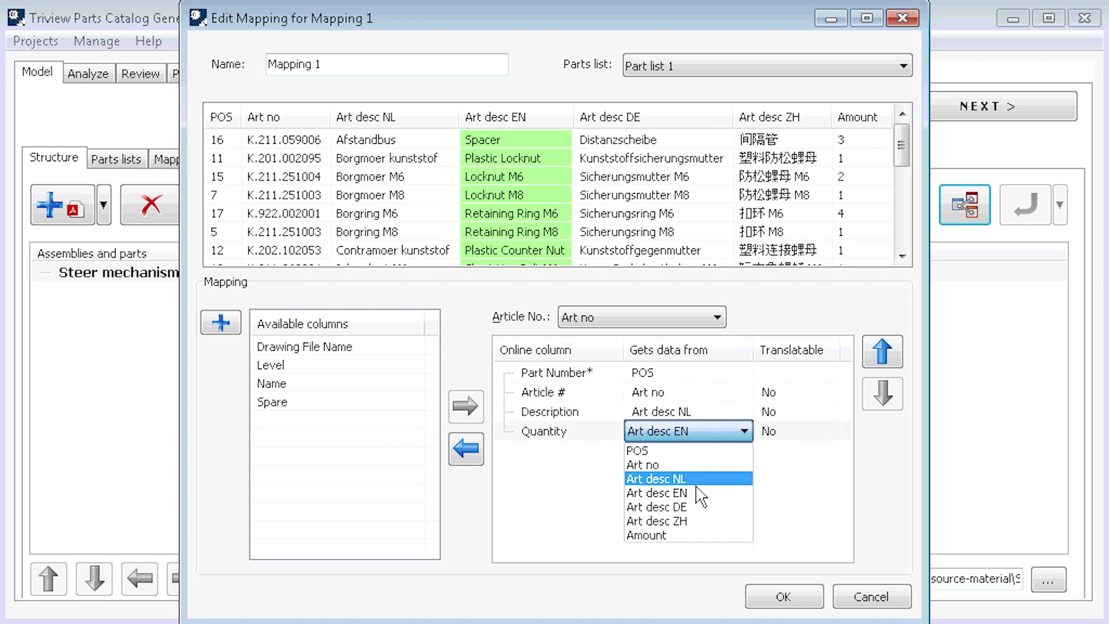
left_click(694, 535)
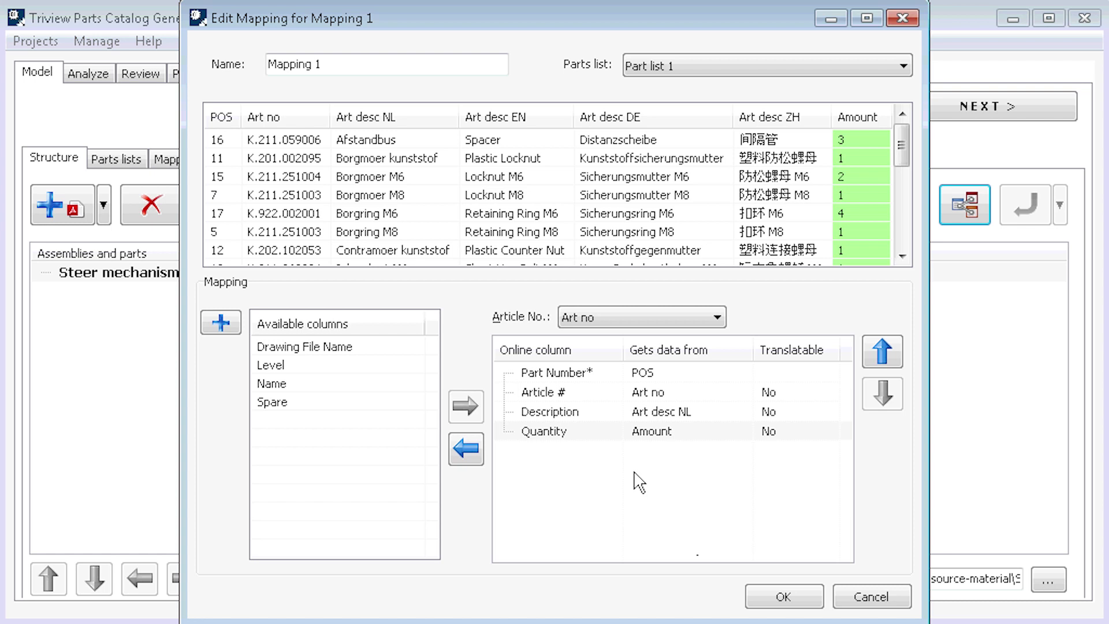
Map Description to the Art desc EN column and make it translatable
left_click(609, 416)
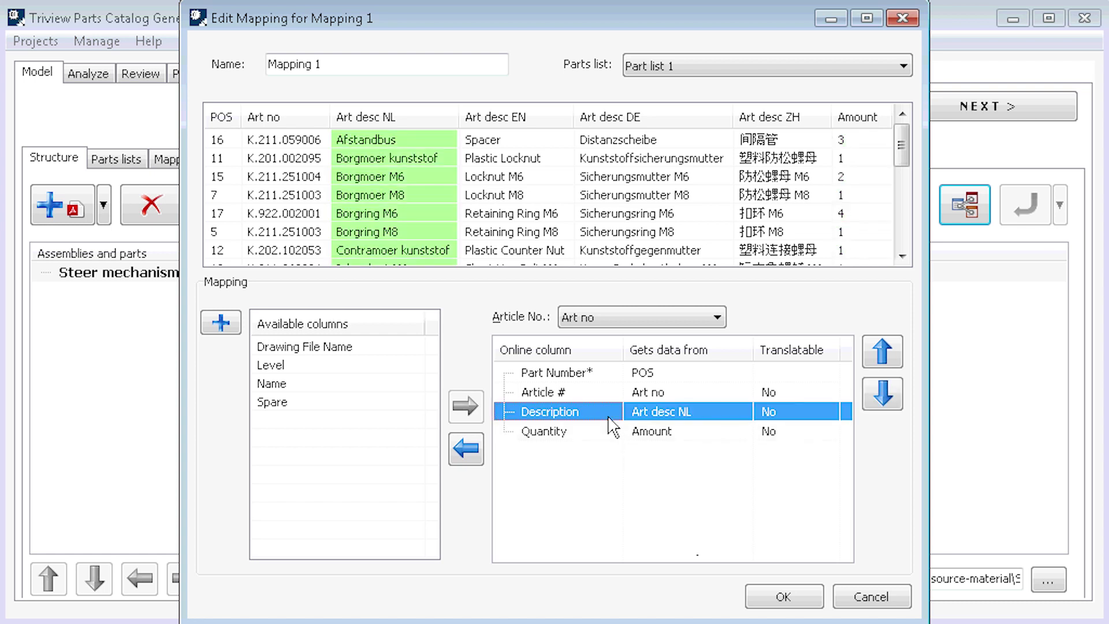
left_click(702, 416)
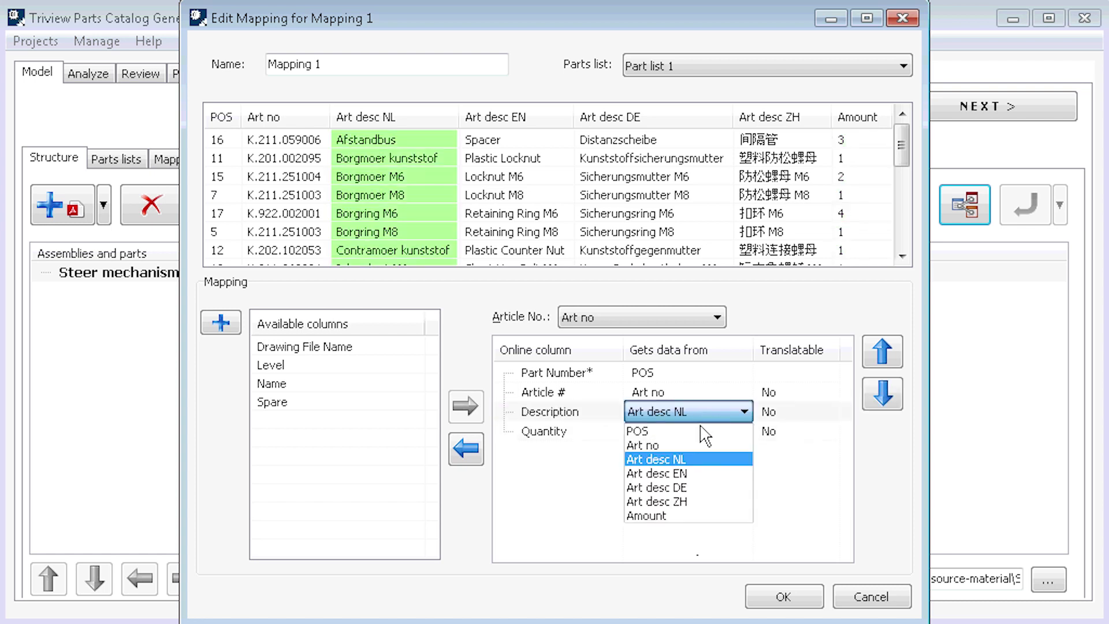
left_click(701, 475)
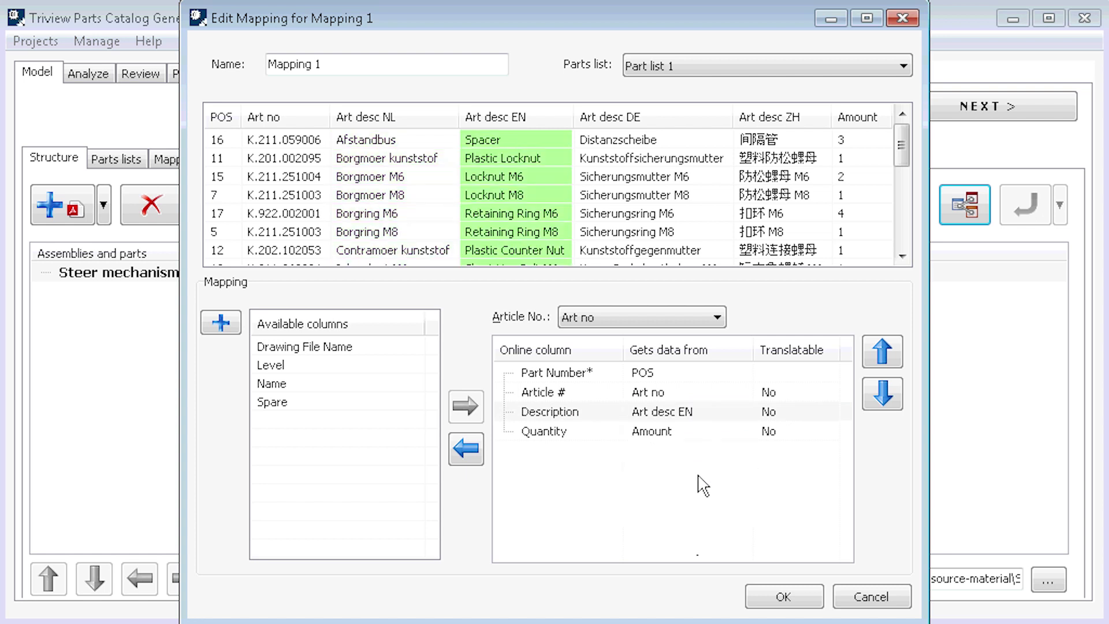
left_click(815, 411)
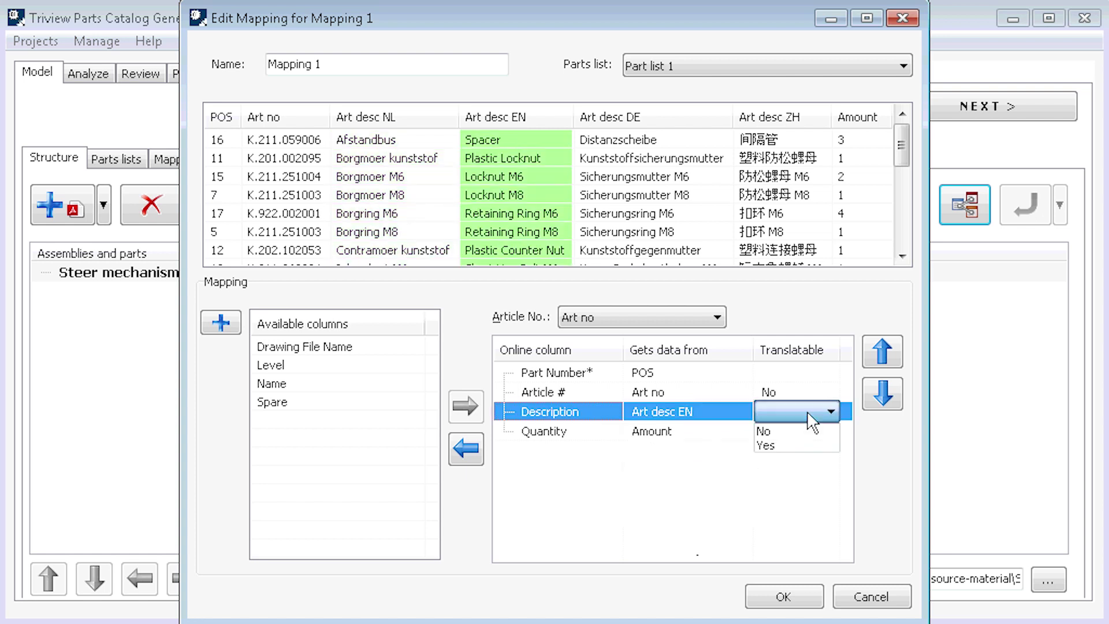
left_click(799, 447)
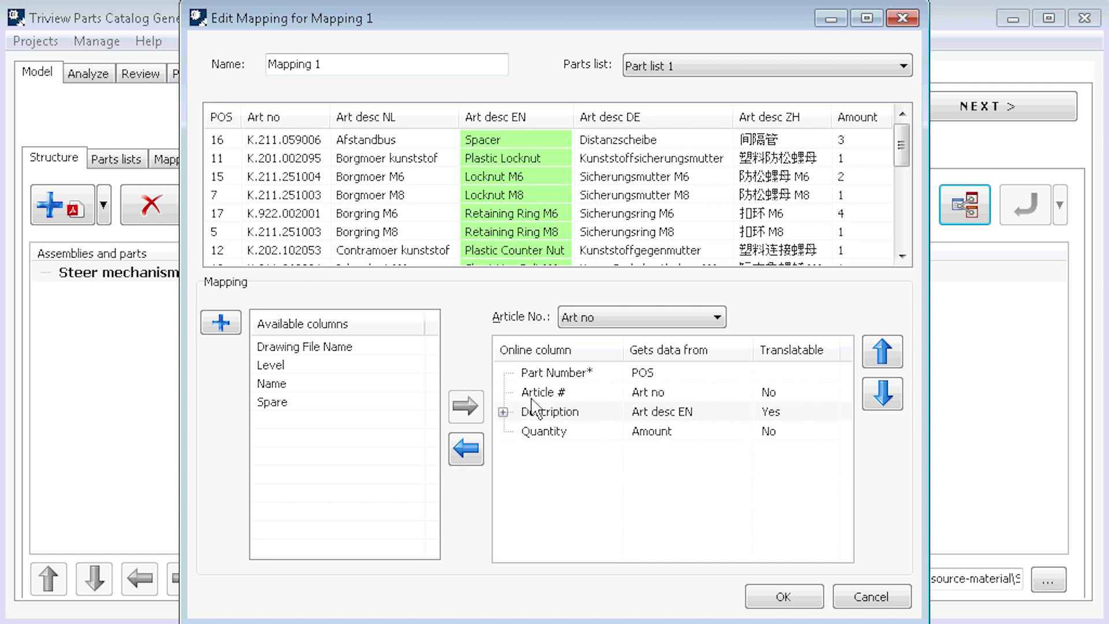
Use Art desc DE, NL and ZH for German, Dutch and Chinese descriptions, then assign the list and mapping
left_click(503, 413)
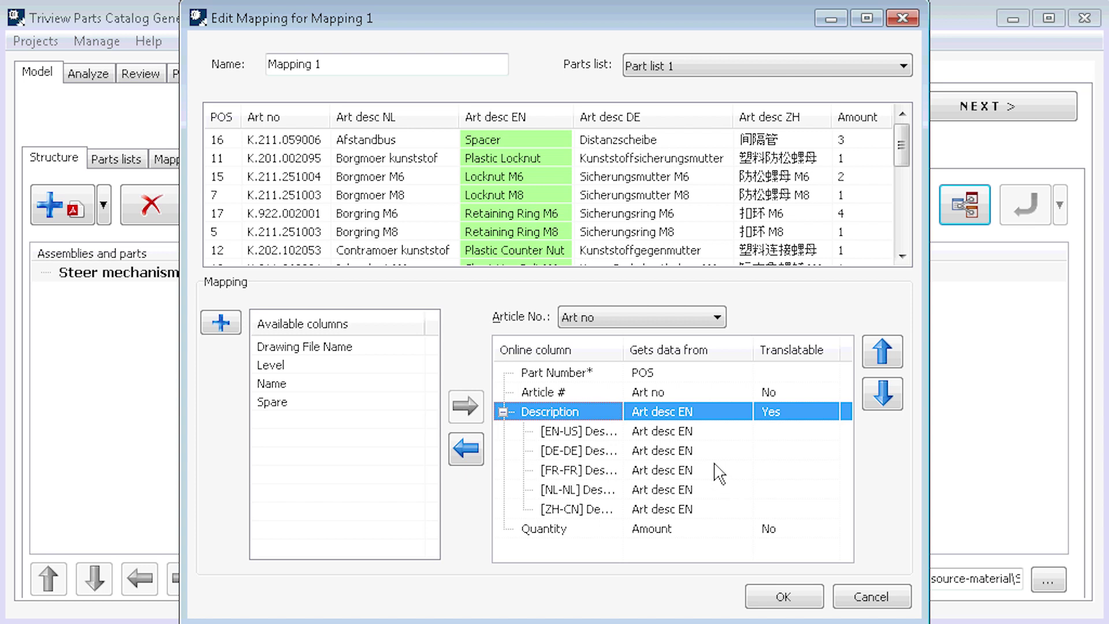
left_click(685, 449)
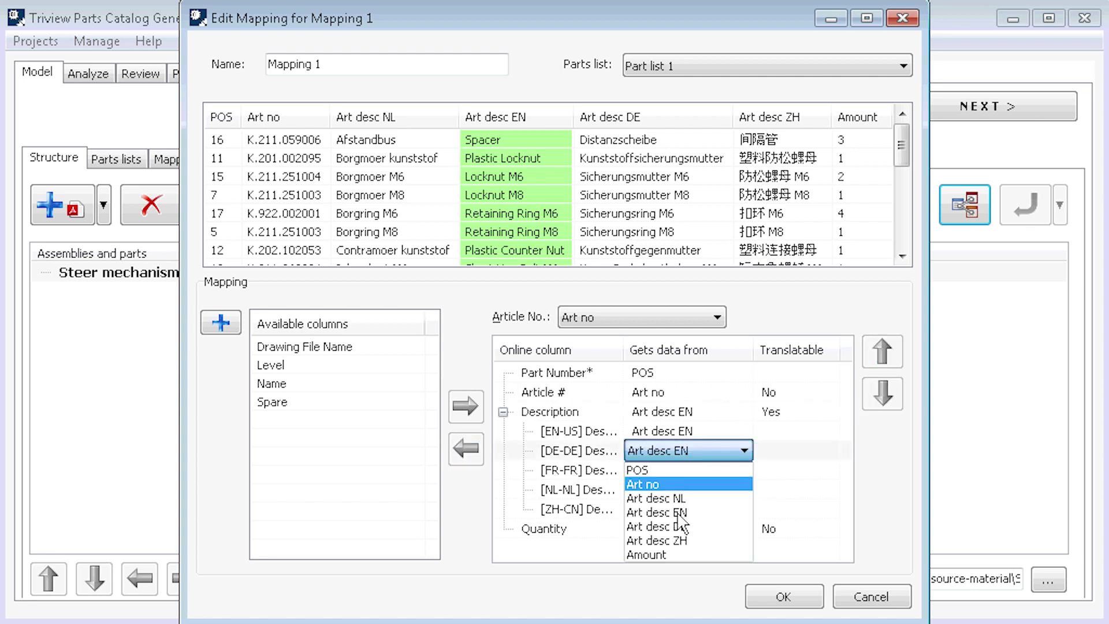
left_click(686, 527)
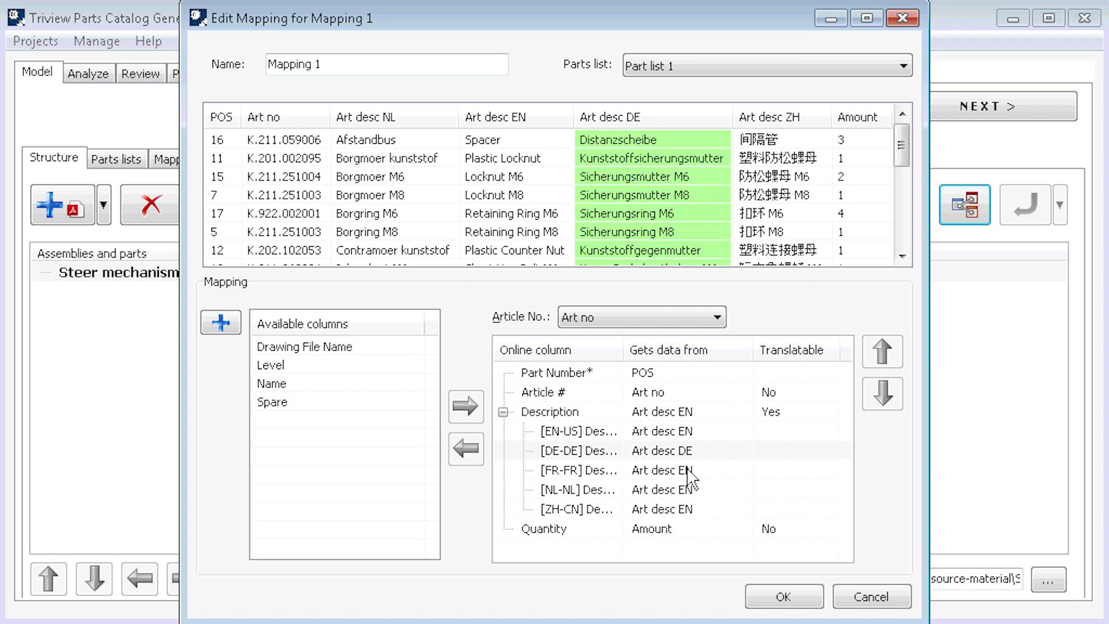
left_click(685, 491)
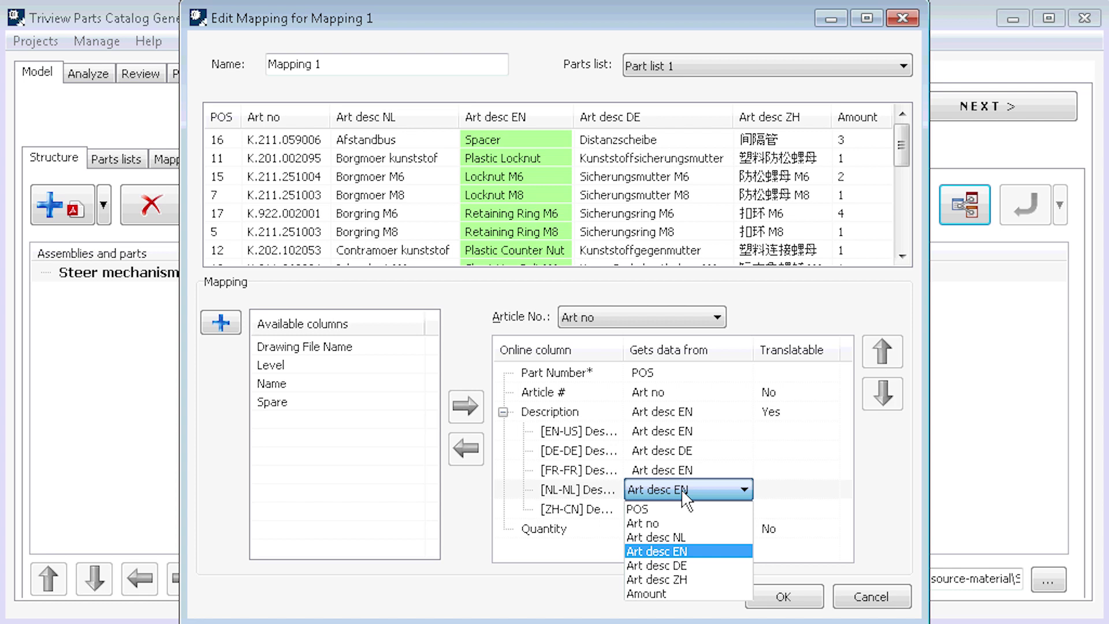
left_click(683, 537)
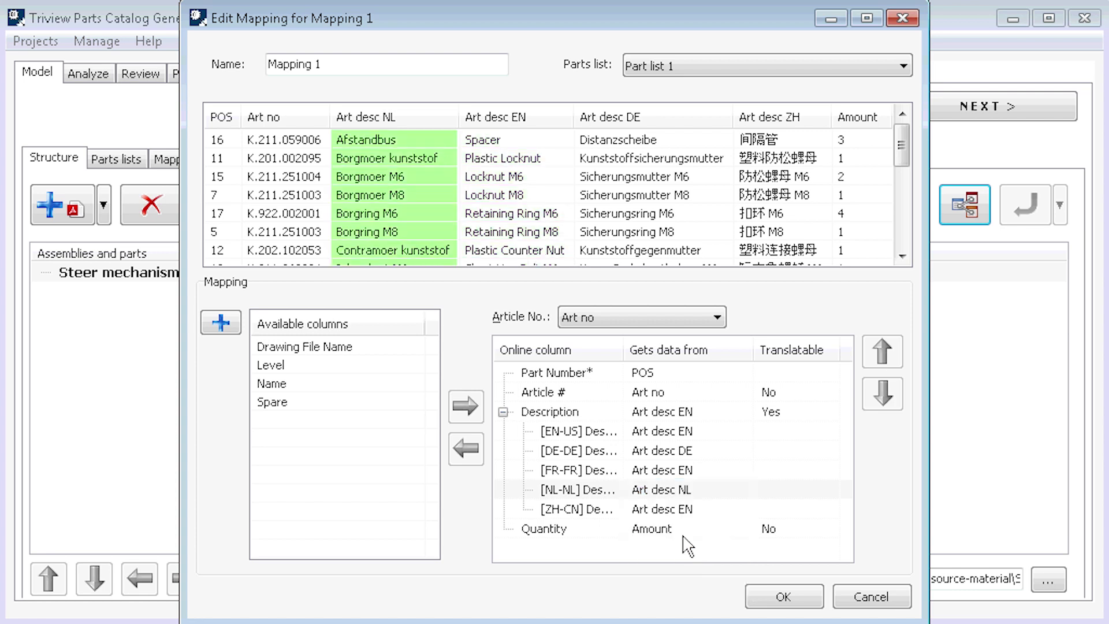
left_click(678, 508)
left_click(675, 597)
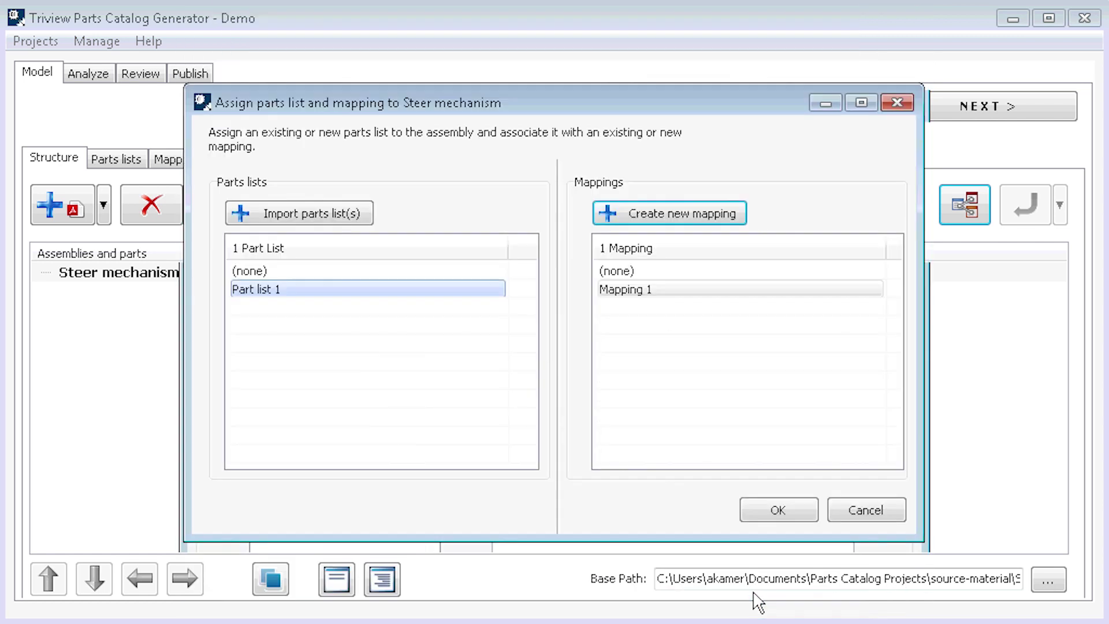
left_click(752, 597)
left_click(774, 525)
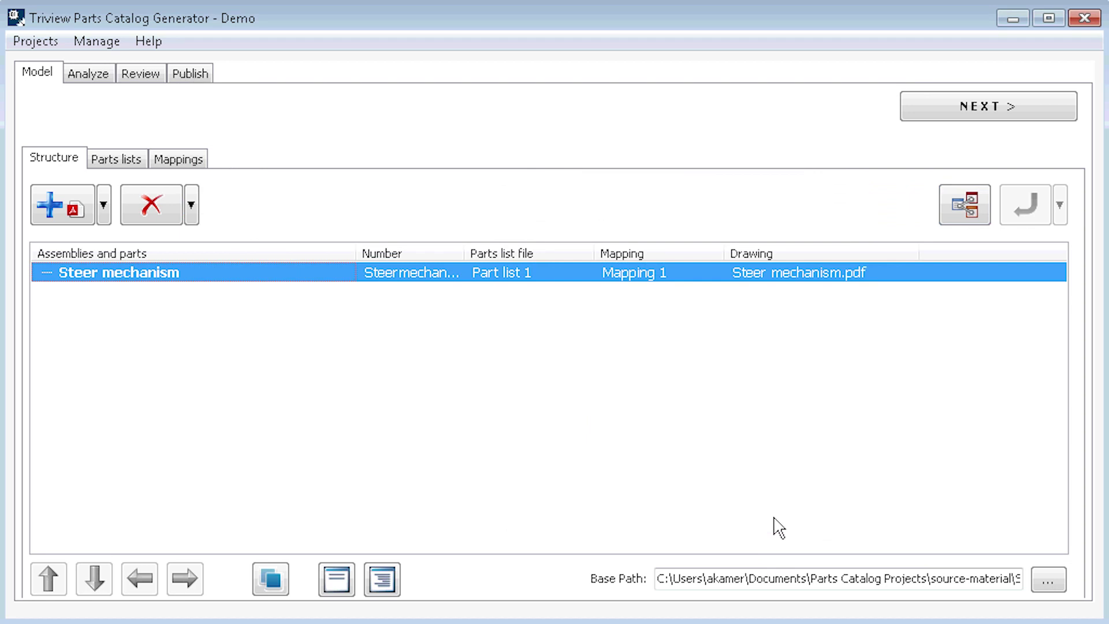
Go to the Analyze stage and select the Steermechanism drawing
left_click(1054, 112)
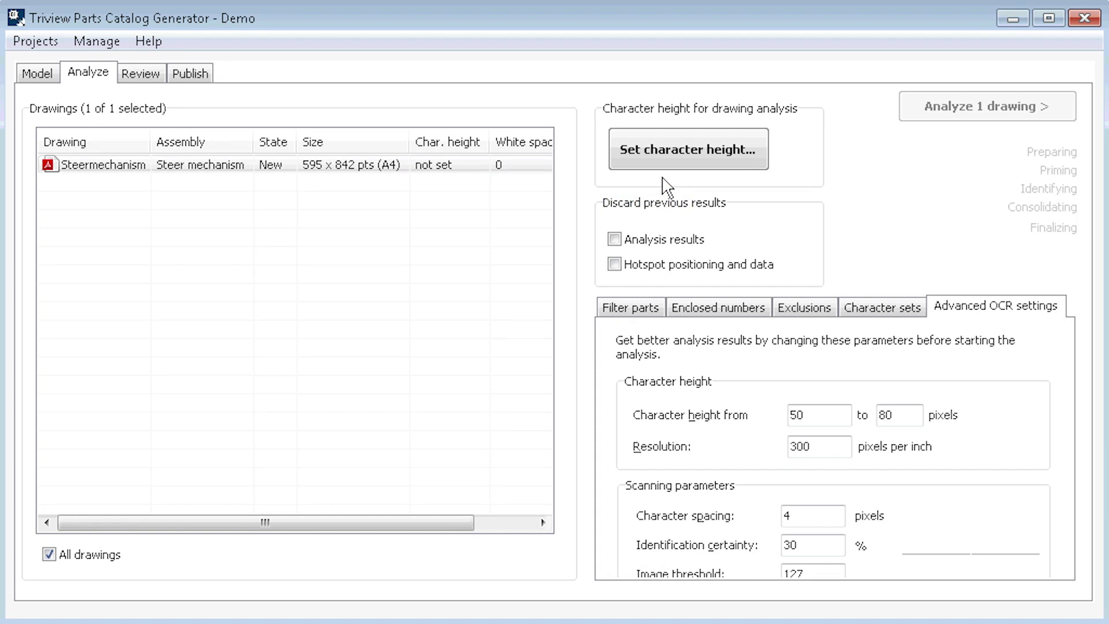
left_click(421, 170)
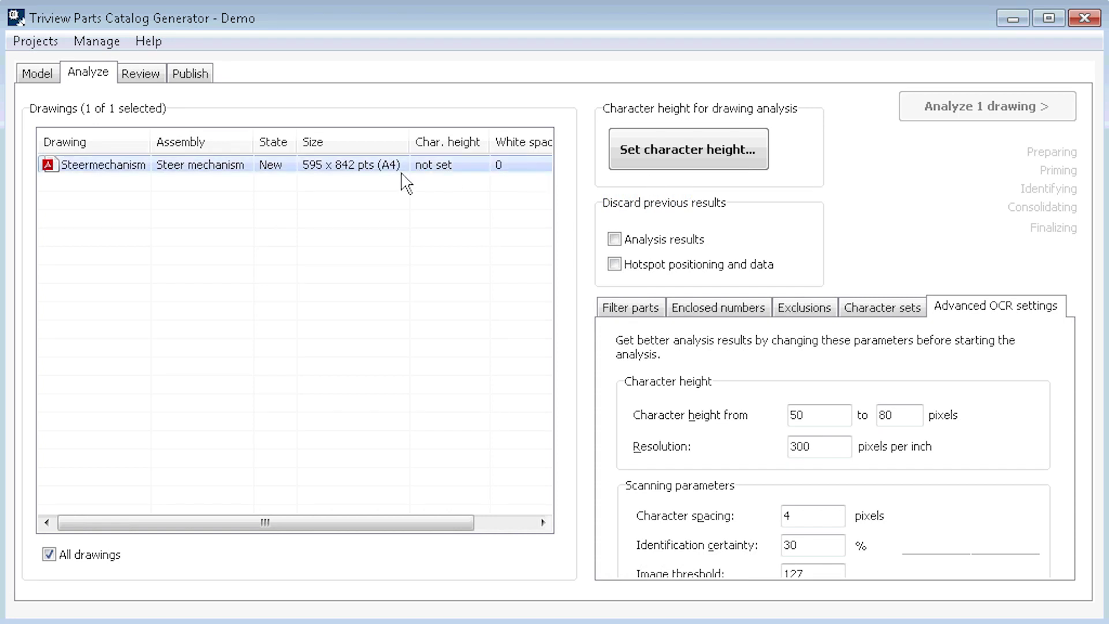
Measure the numeral in callout 18 to set the drawing's character height to 6,24 pts
left_click(660, 172)
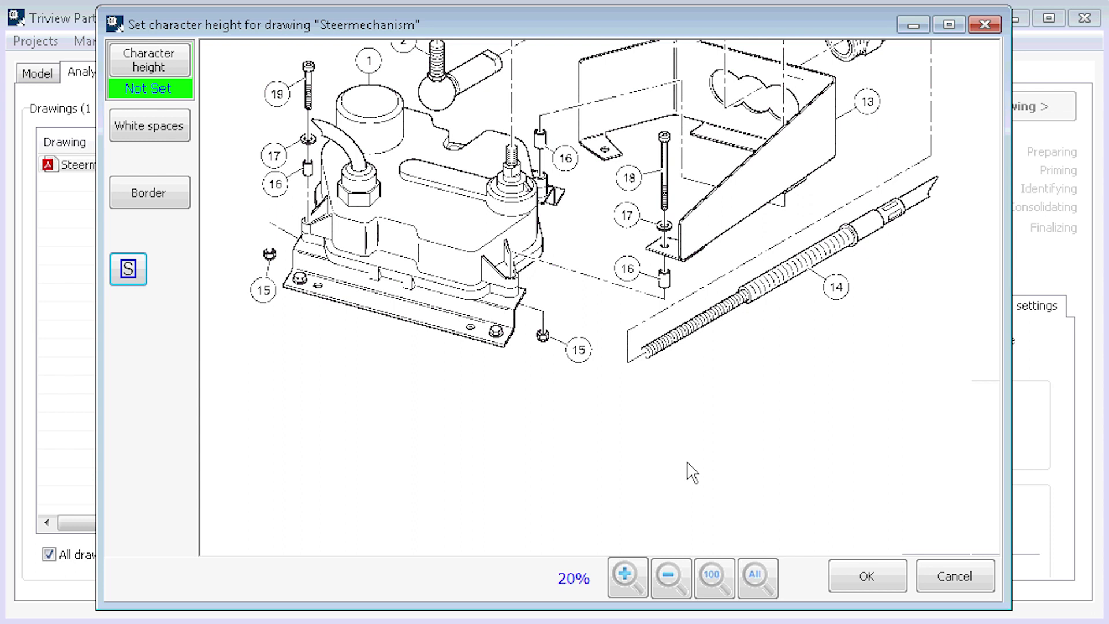
left_click(643, 582)
left_click(644, 582)
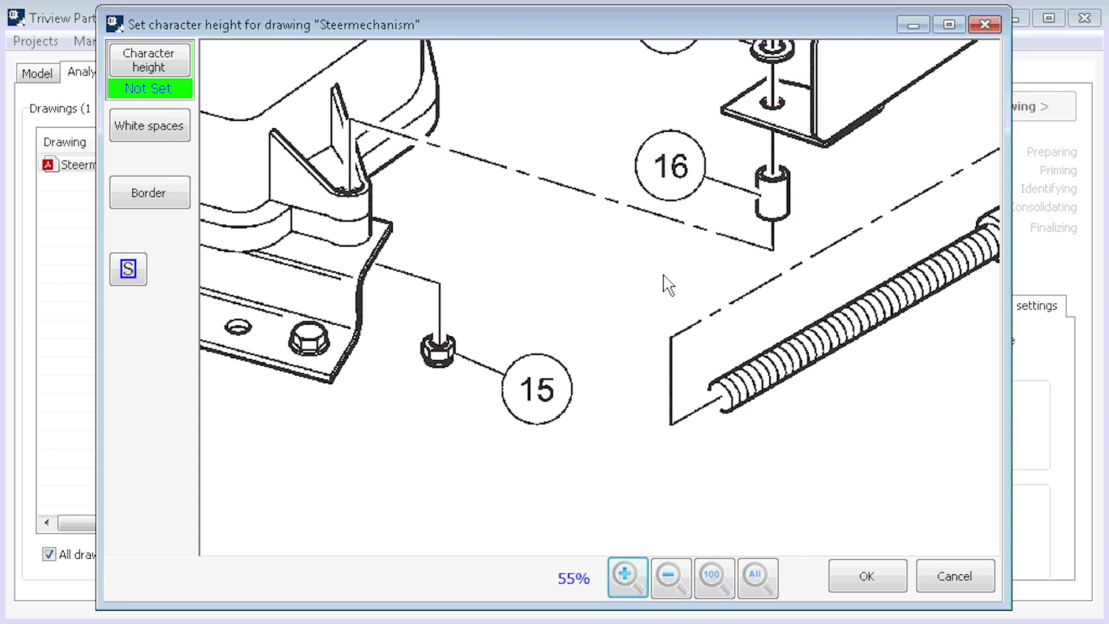
left_click_drag(666, 285, 675, 494)
left_click_drag(722, 197, 721, 269)
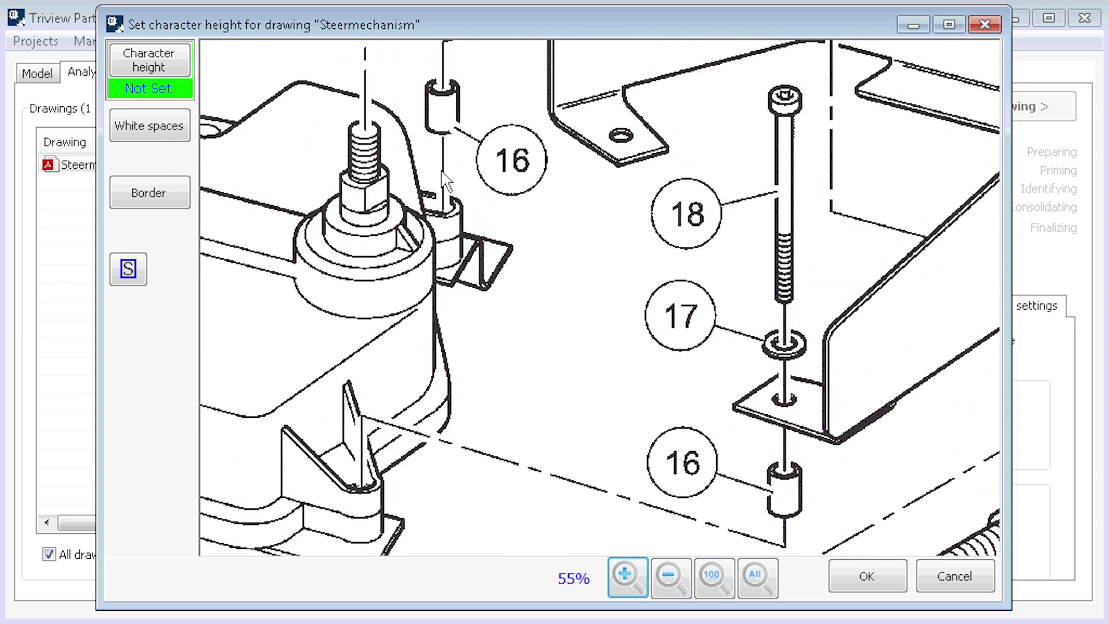
left_click(137, 269)
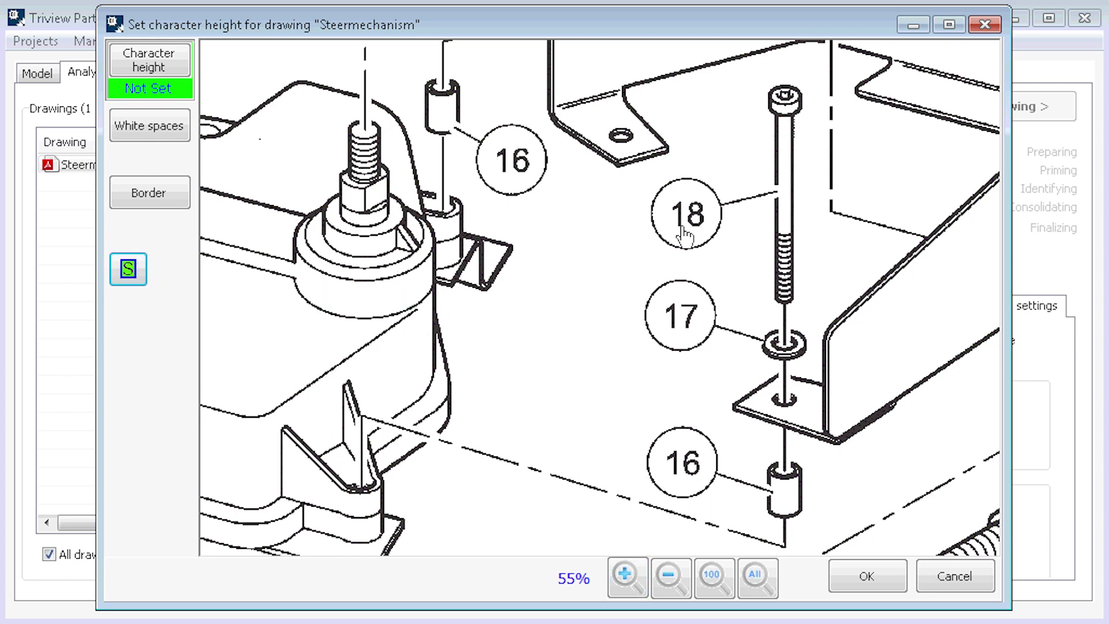
left_click(697, 217)
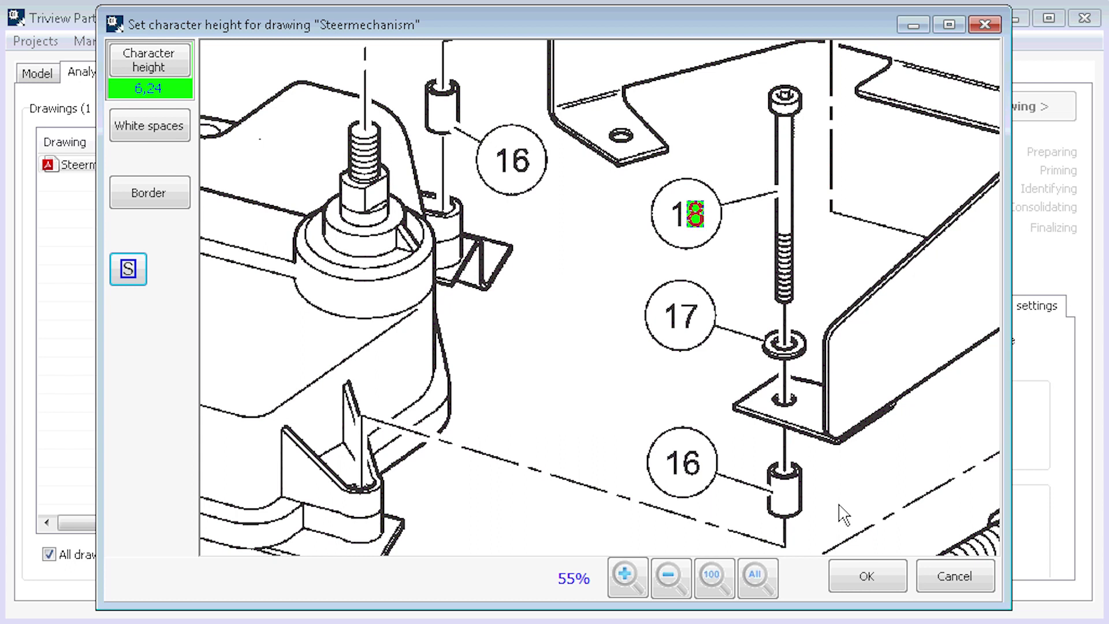
left_click(866, 574)
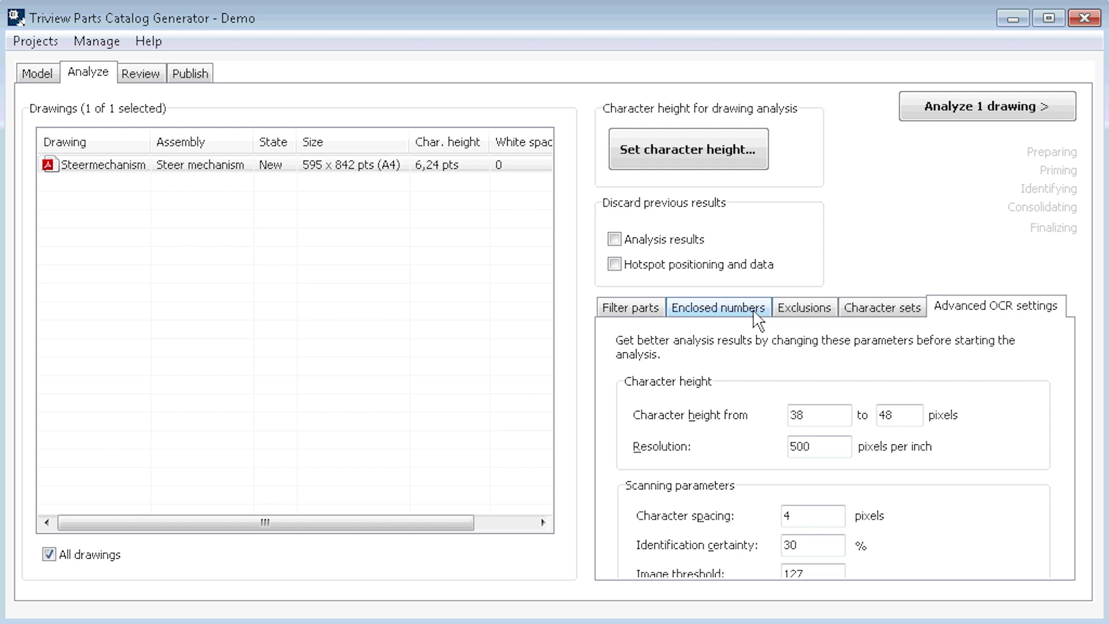
Mark part numbers as enclosed, recognizing circle and ellipse enclosures
left_click(754, 317)
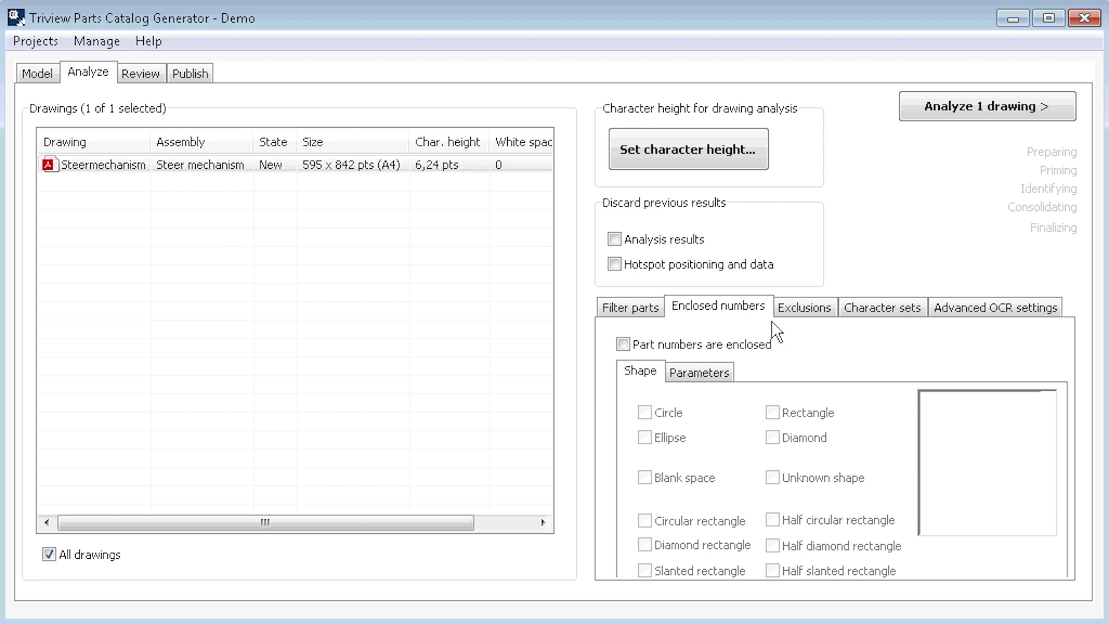
left_click(622, 345)
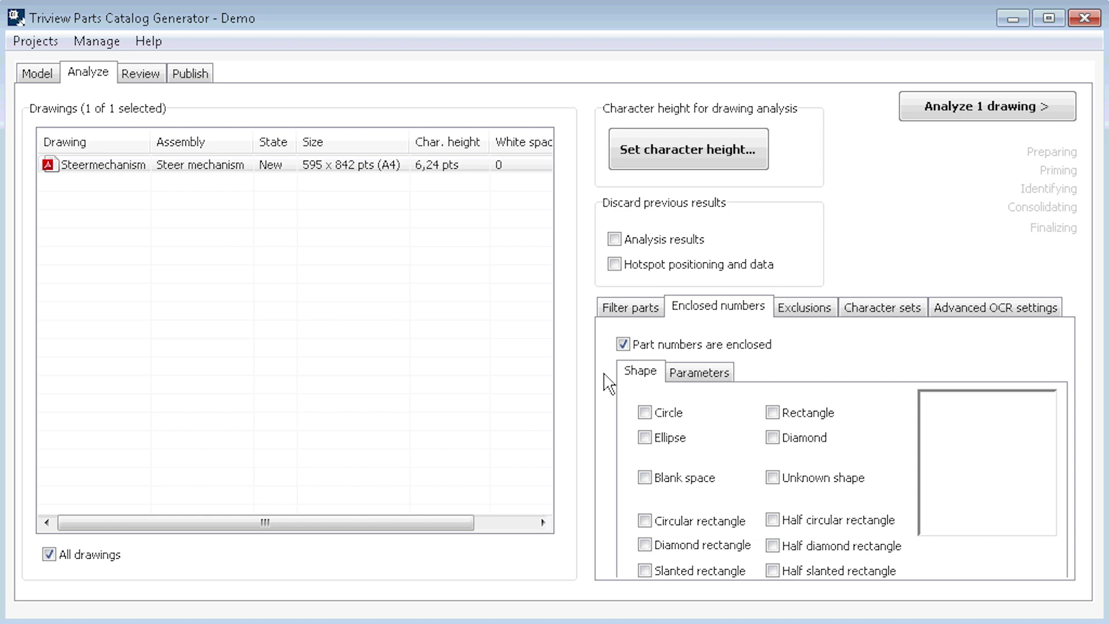
left_click(645, 413)
left_click(647, 439)
Analyze the Steermechanism drawing and wait for the 25-hotspot review results
left_click(988, 107)
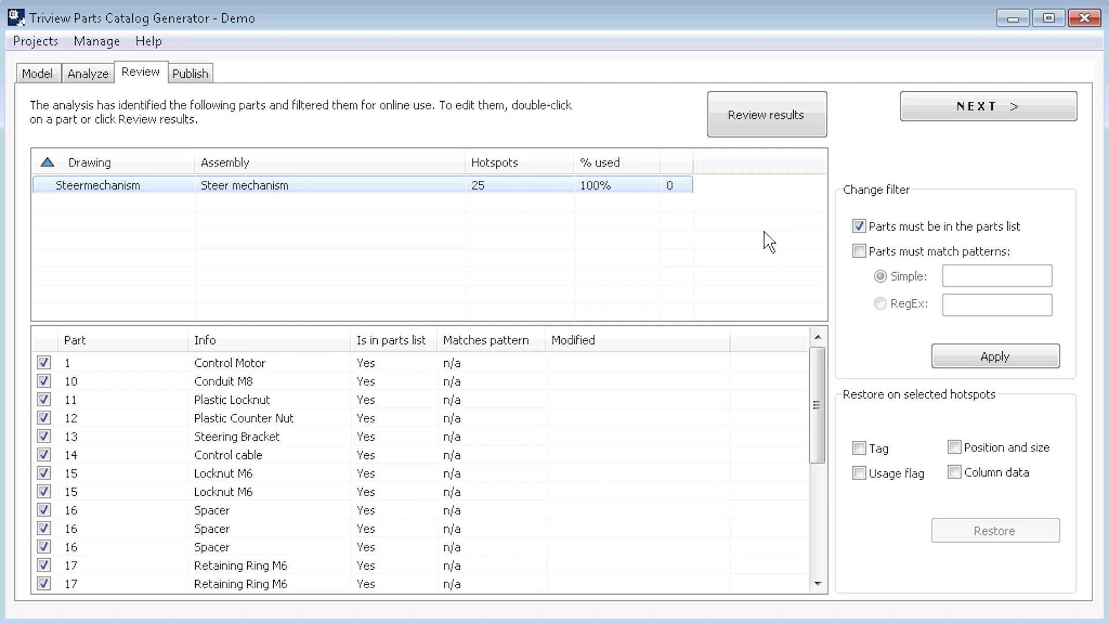
left_click(782, 128)
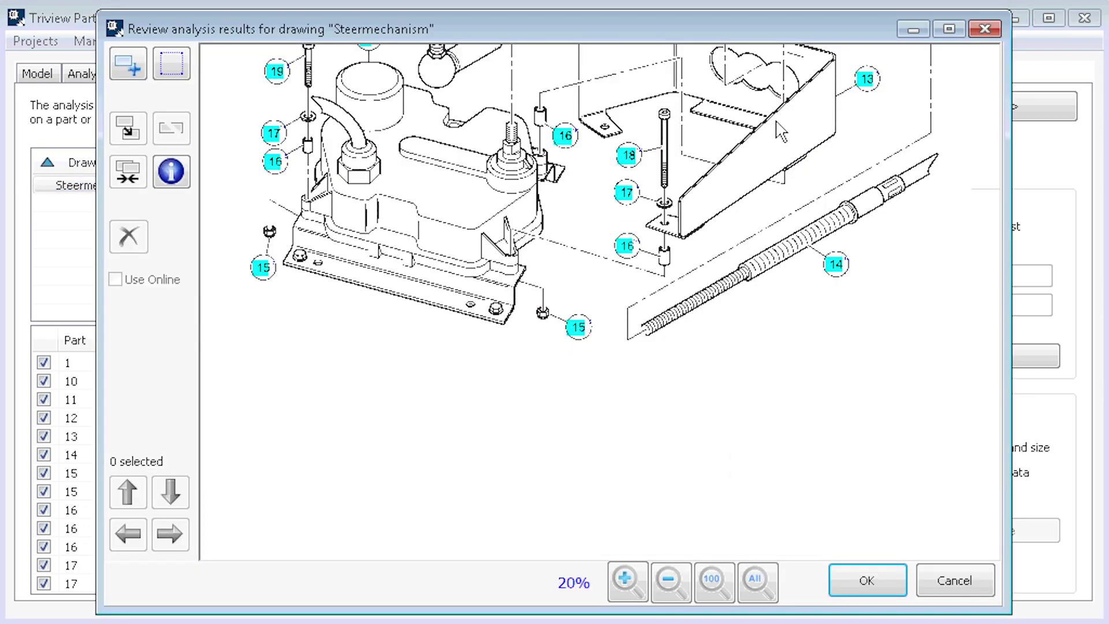
left_click_drag(781, 128, 784, 356)
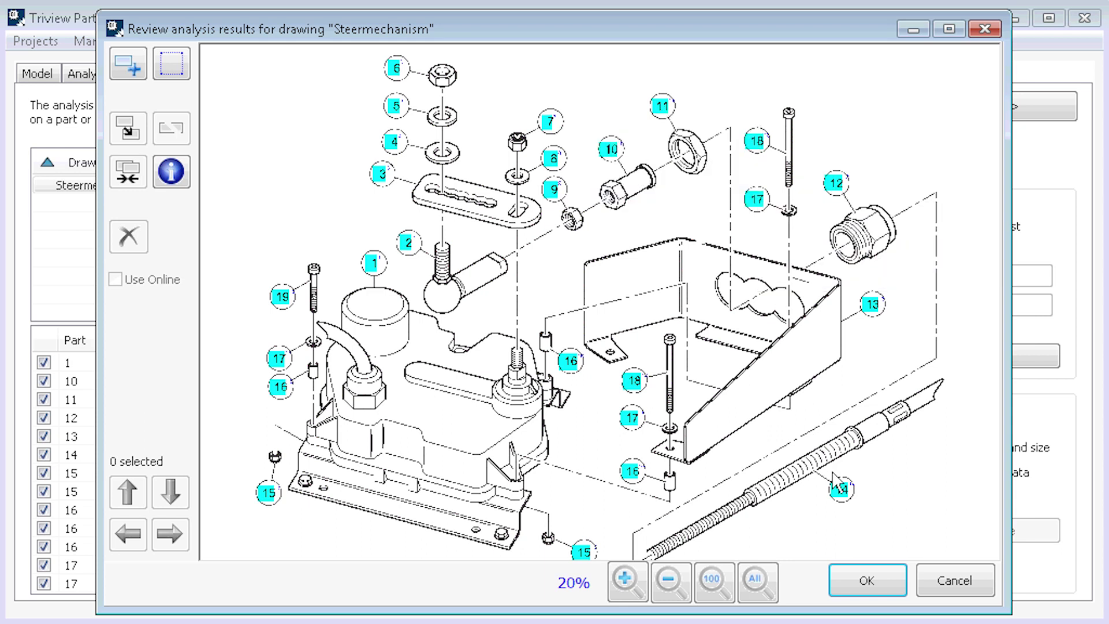
mouse_move(839, 488)
left_click(866, 583)
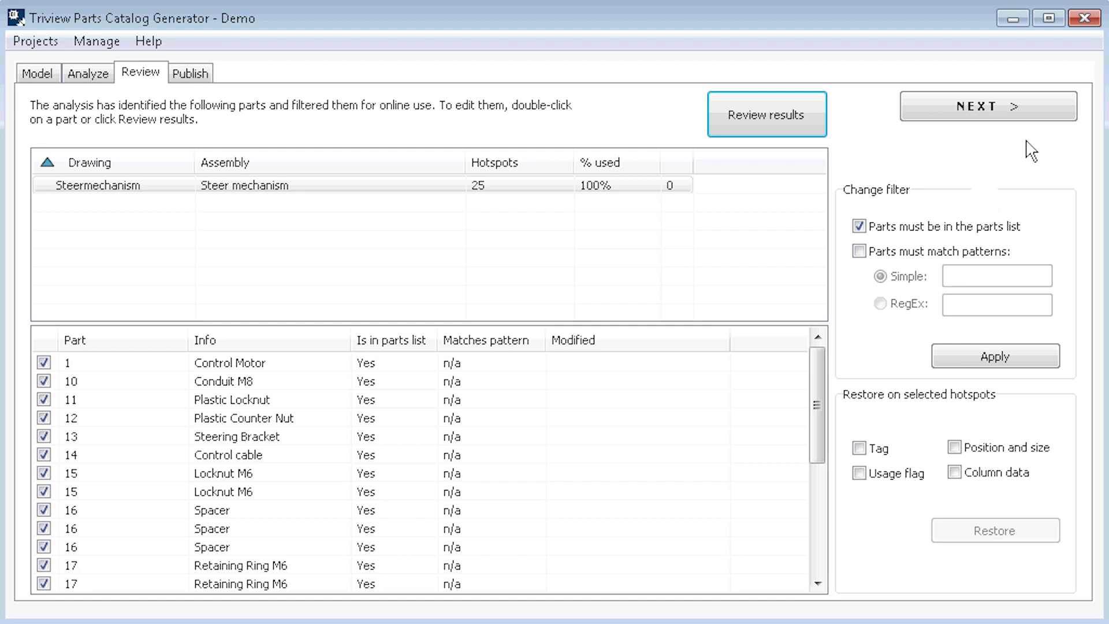
Move to the Publish stage and publish the Demo catalog, opening it in Firefox
left_click(1037, 114)
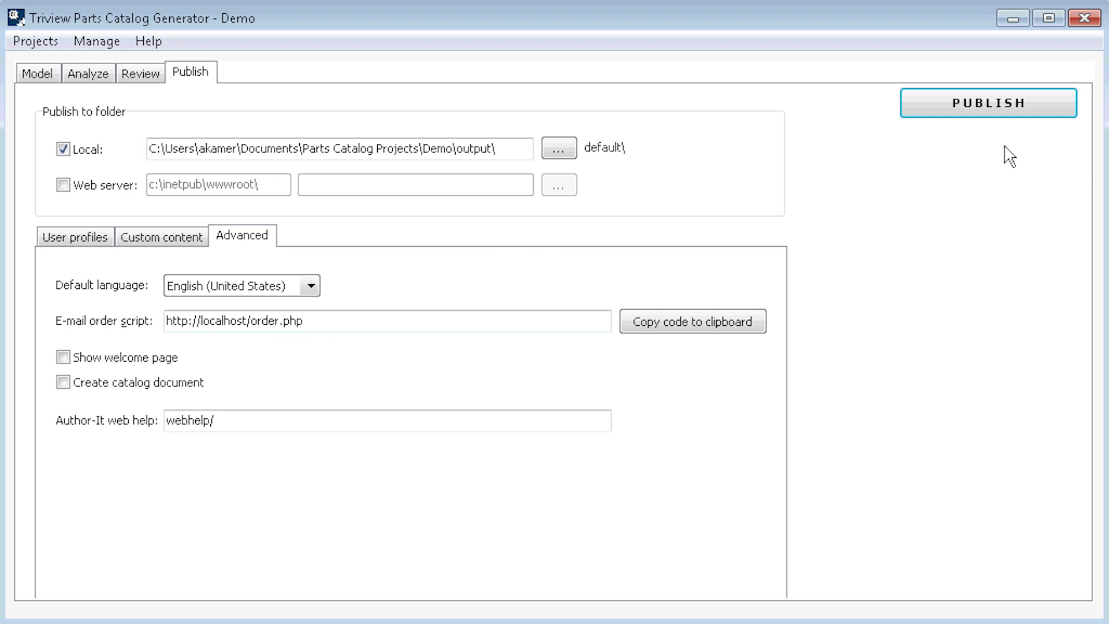
left_click(1011, 115)
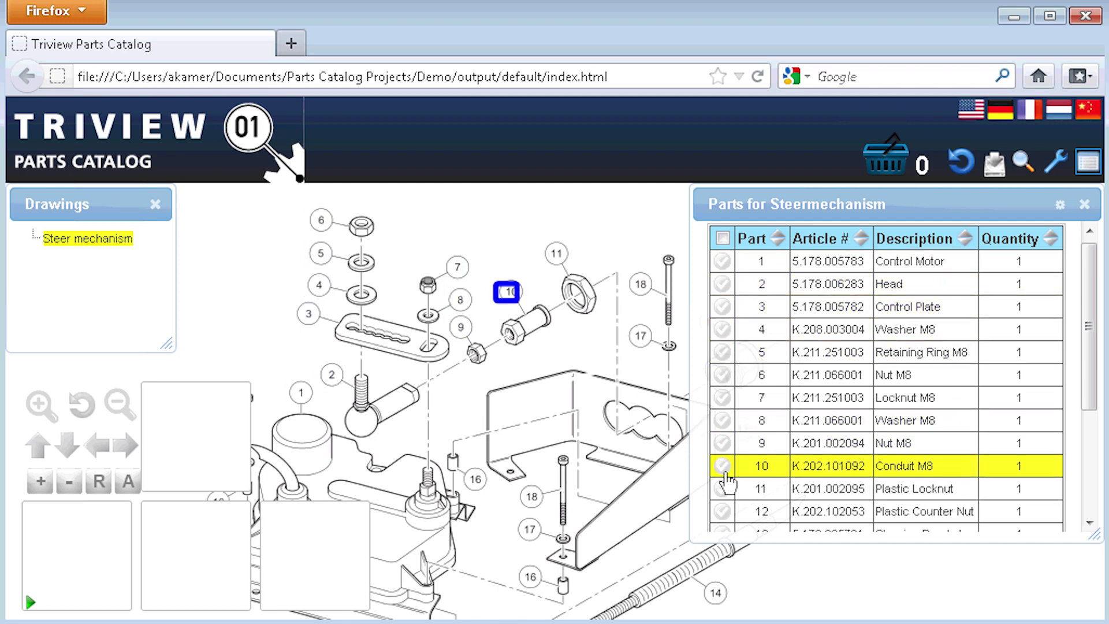
mouse_move(302, 315)
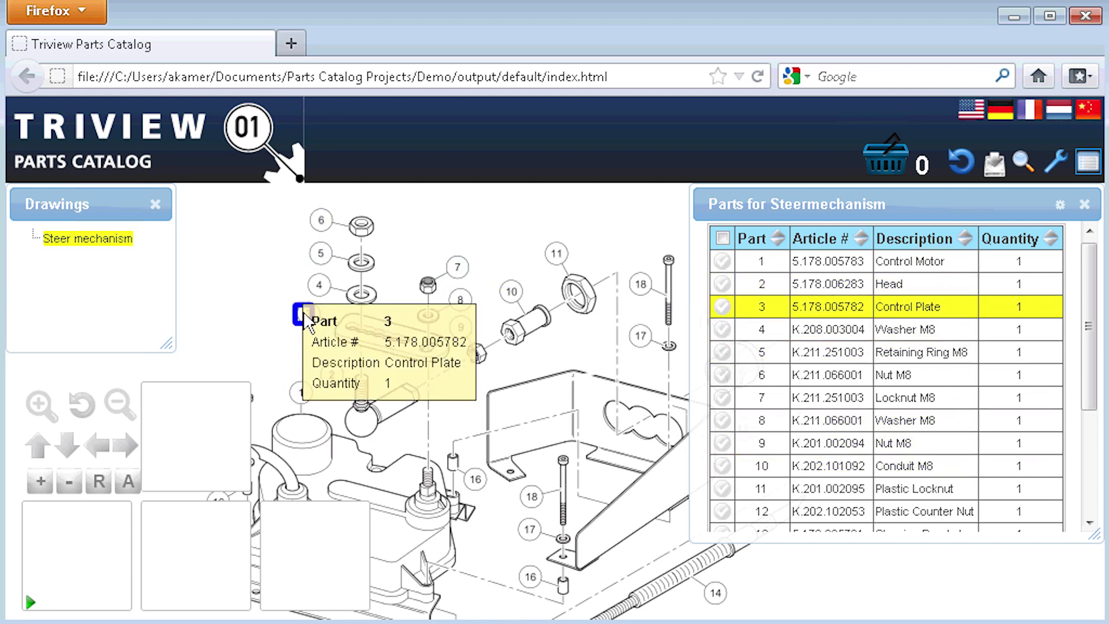
Add one Washer M8 (part 4) to the basket from its callout details
left_click(321, 289)
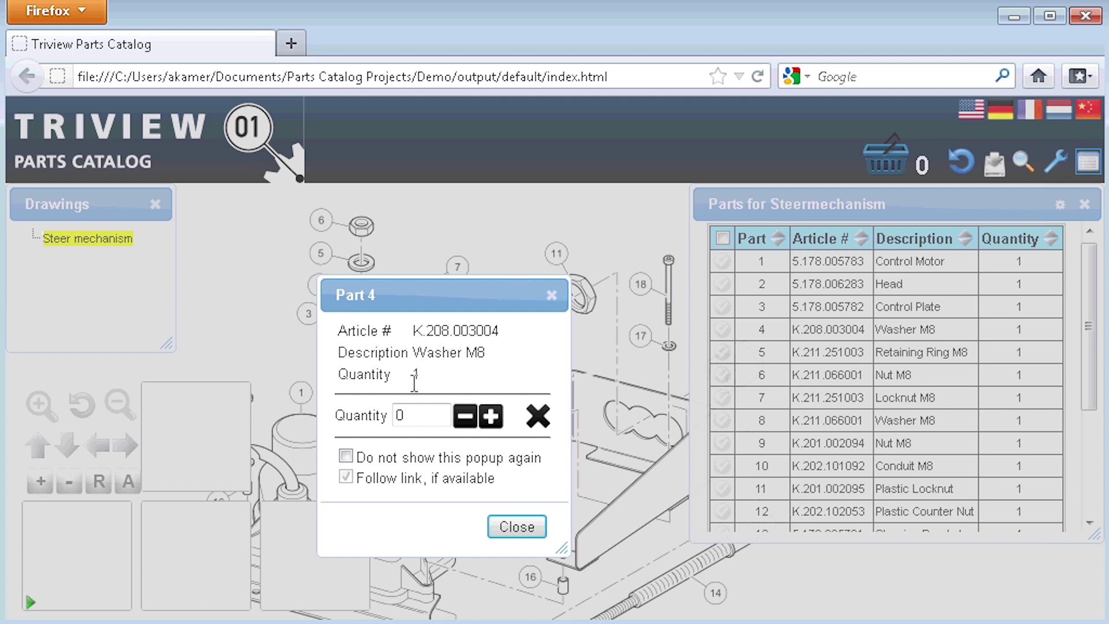
left_click(492, 417)
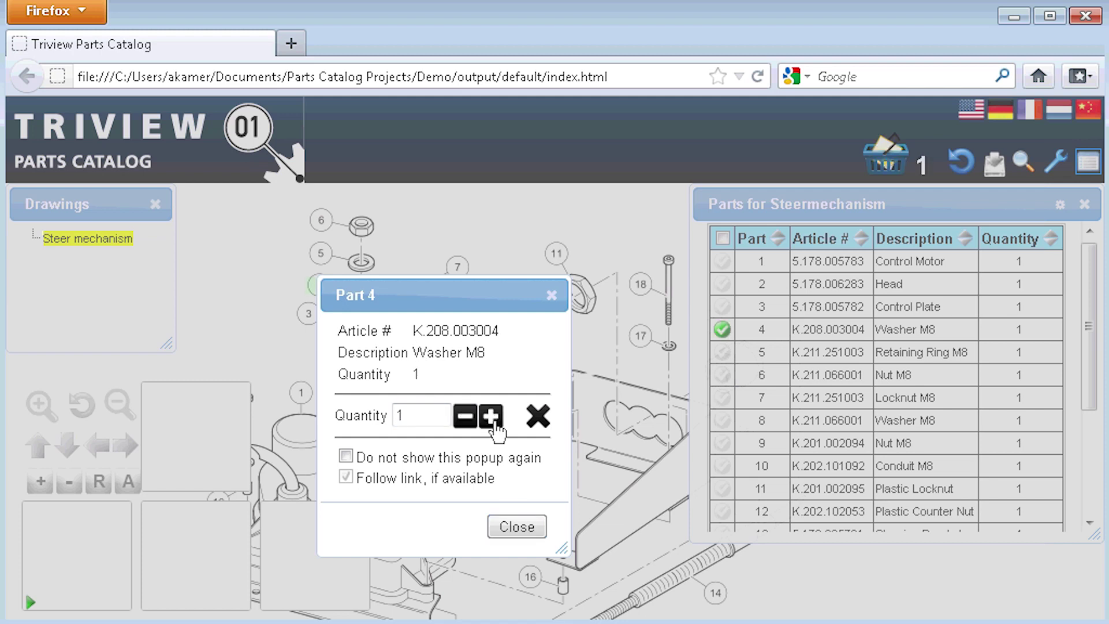
left_click(529, 529)
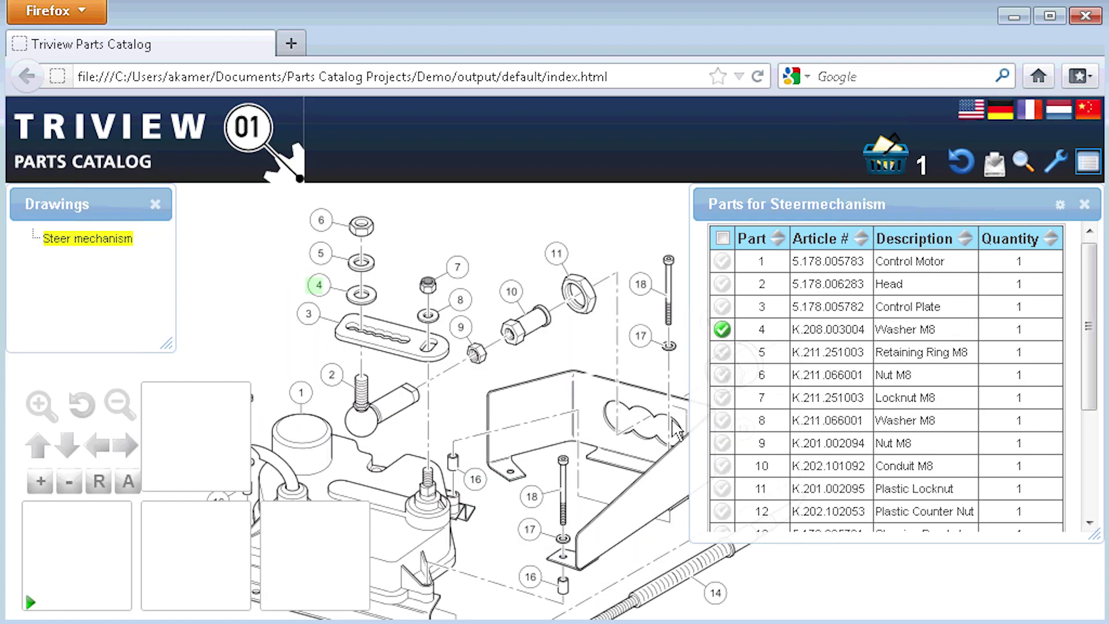
left_click(726, 330)
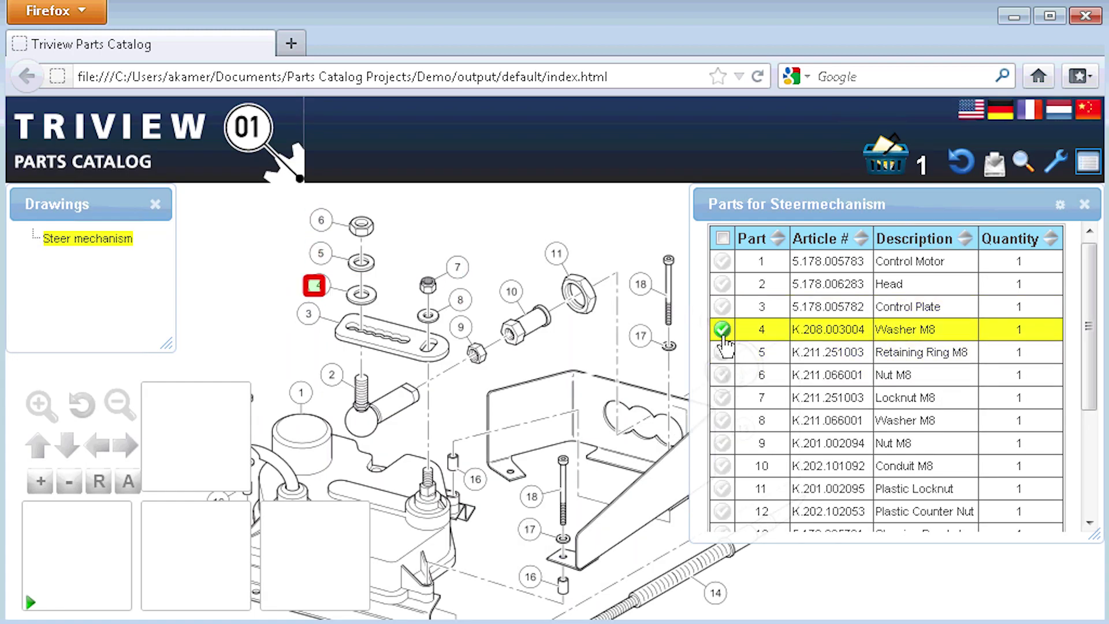
left_click(900, 177)
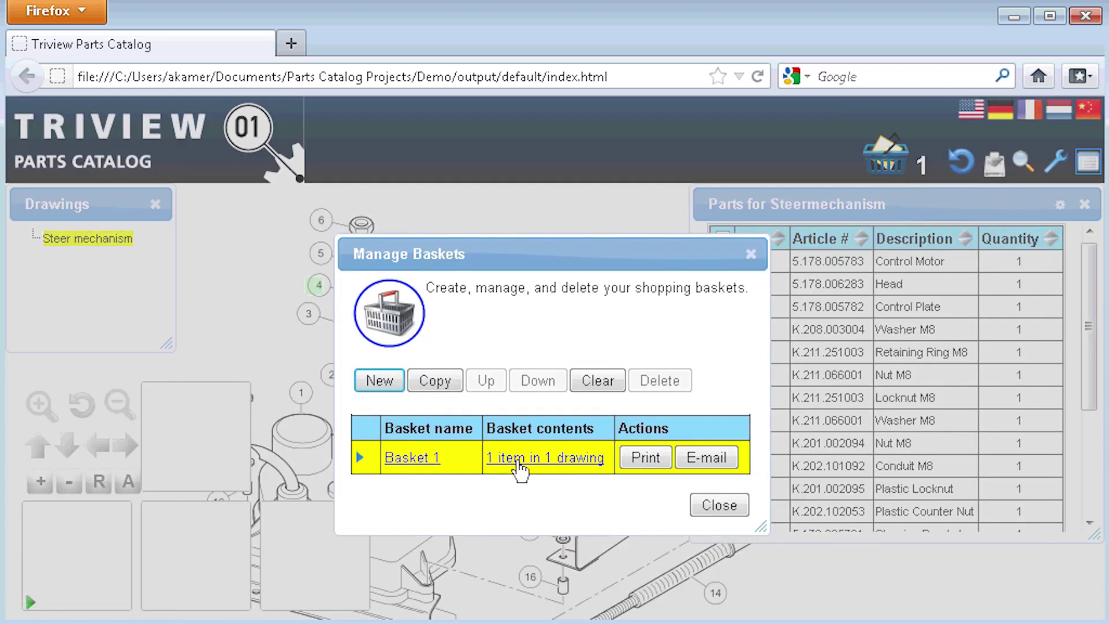
left_click(515, 466)
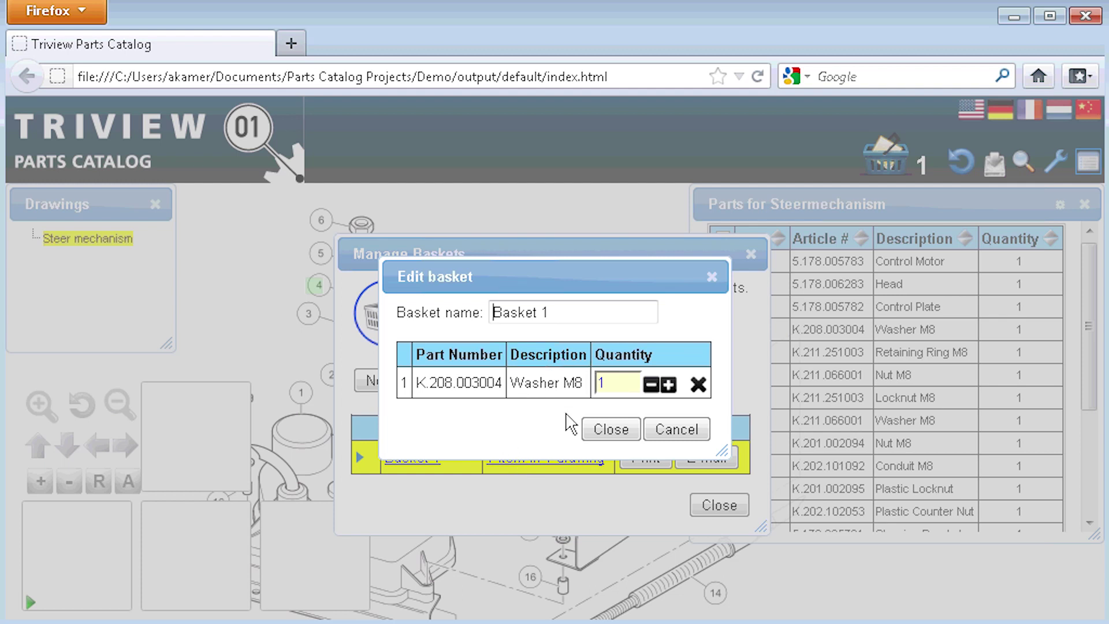
left_click(615, 429)
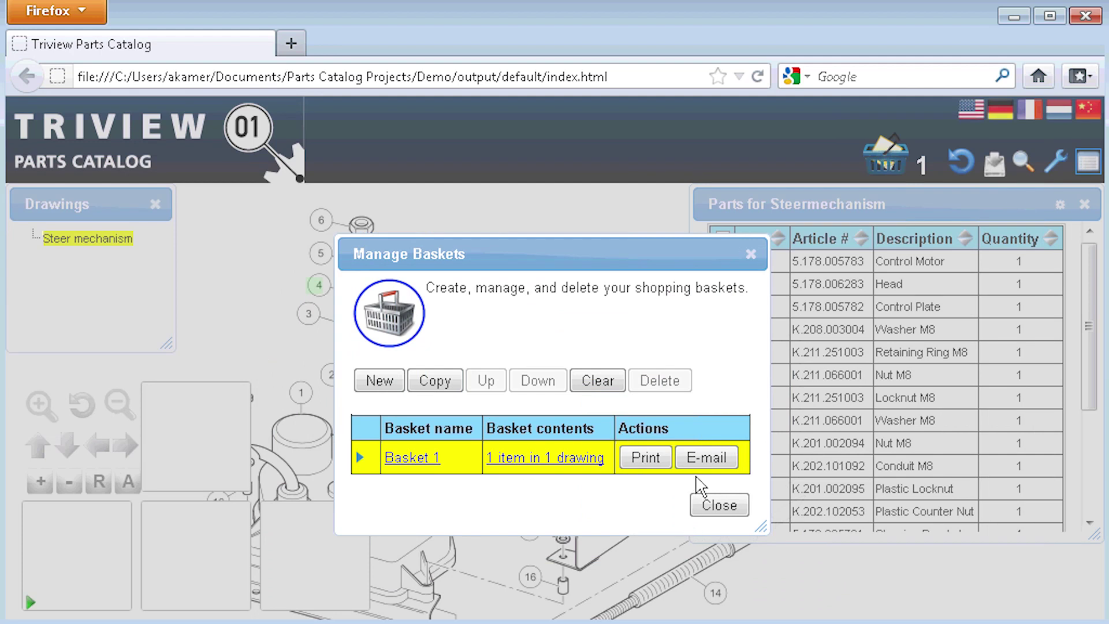
left_click(706, 457)
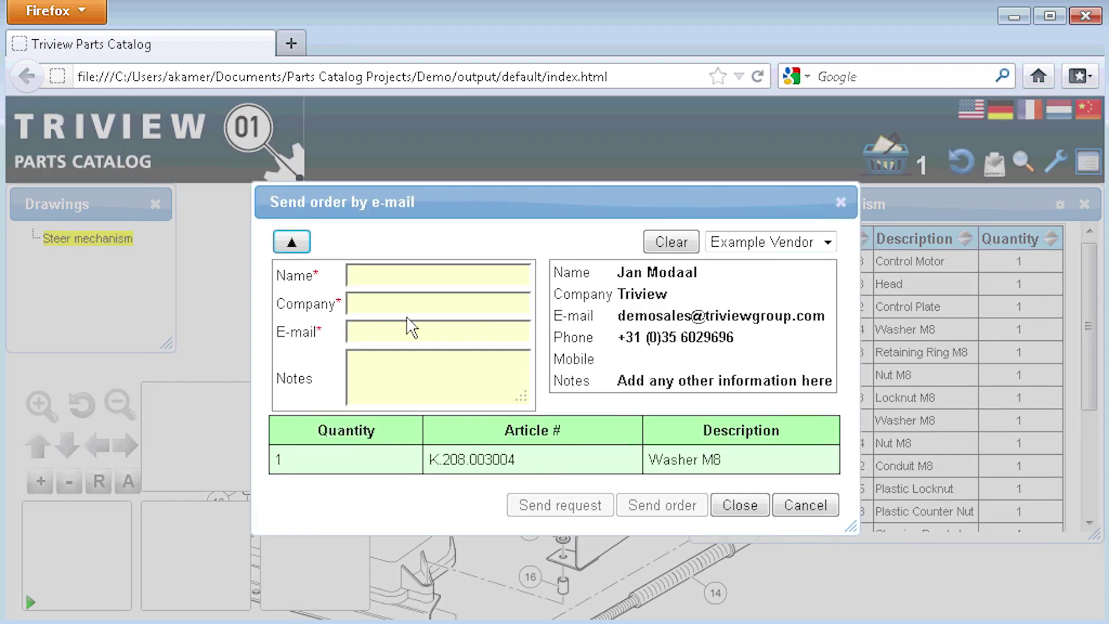
left_click(399, 278)
left_click(742, 506)
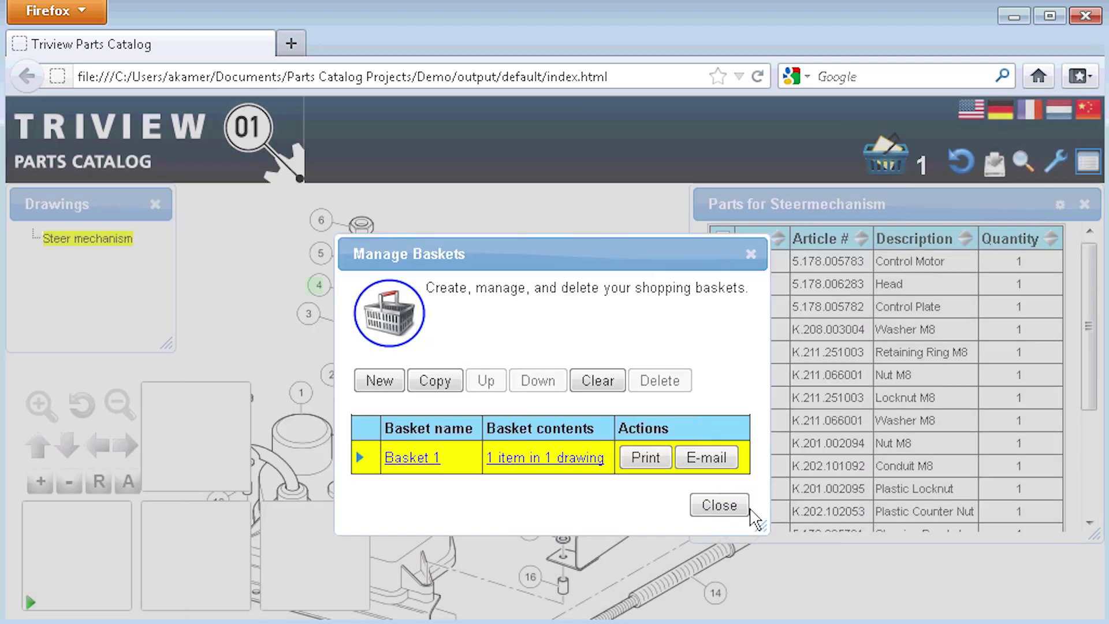
left_click(738, 507)
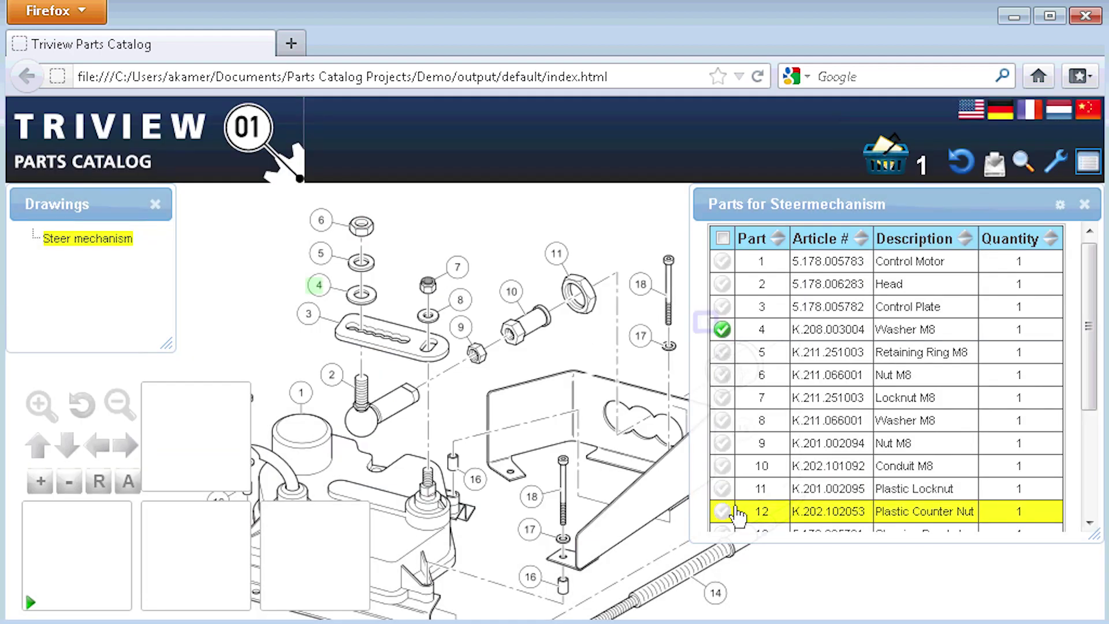